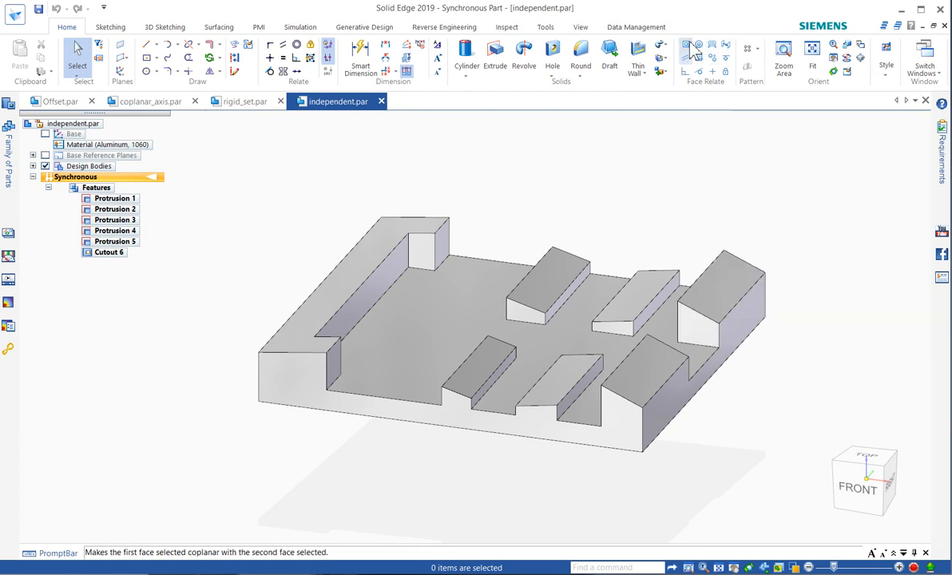
{"action": "left_click", "coordinate": [688, 47]}
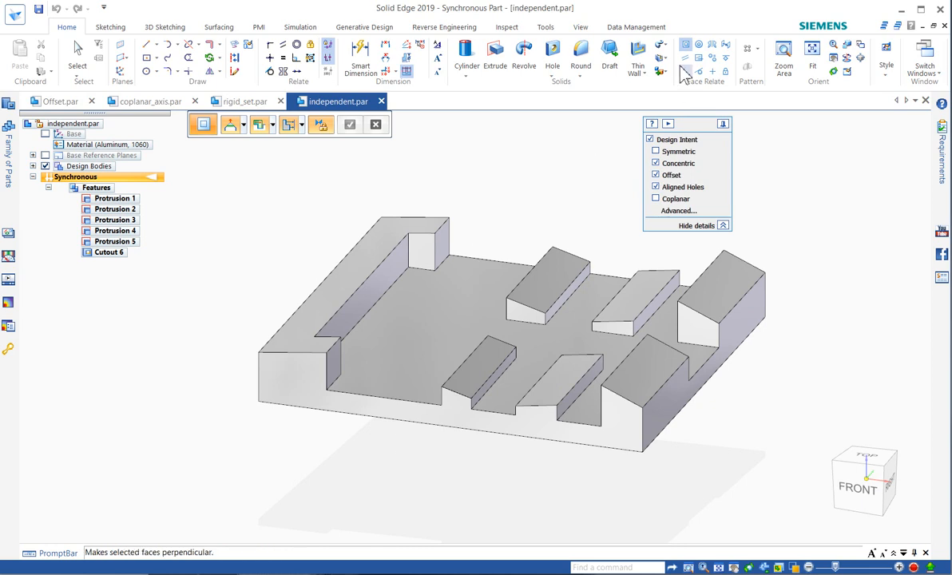
{"action": "key", "text": "Escape"}
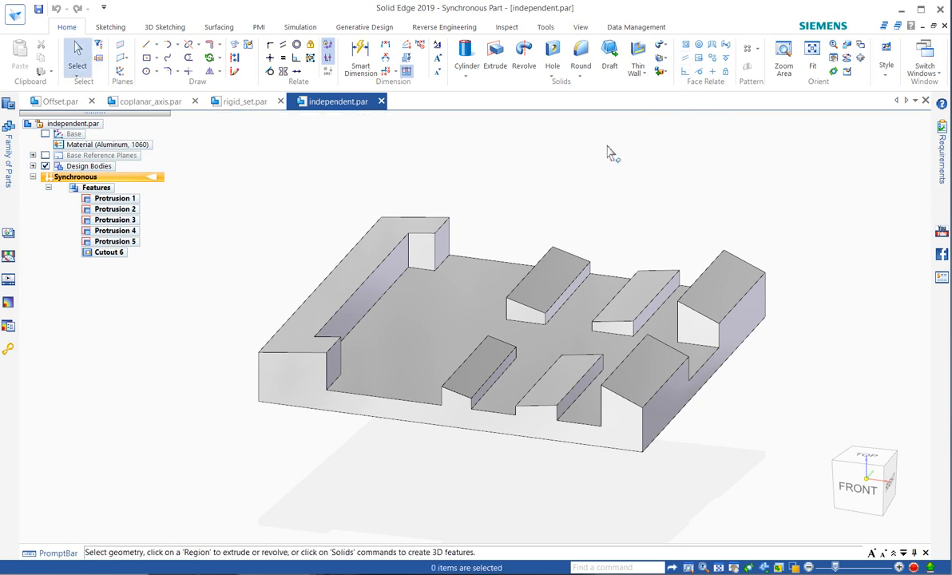
{"action": "left_click", "coordinate": [474, 386]}
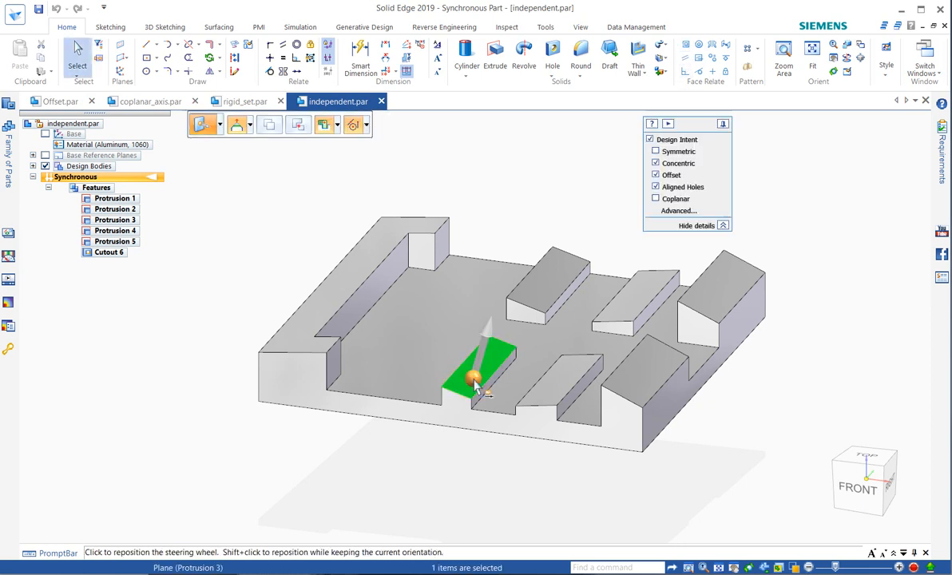
{"action": "left_click", "coordinate": [557, 385], "text": "ctrl"}
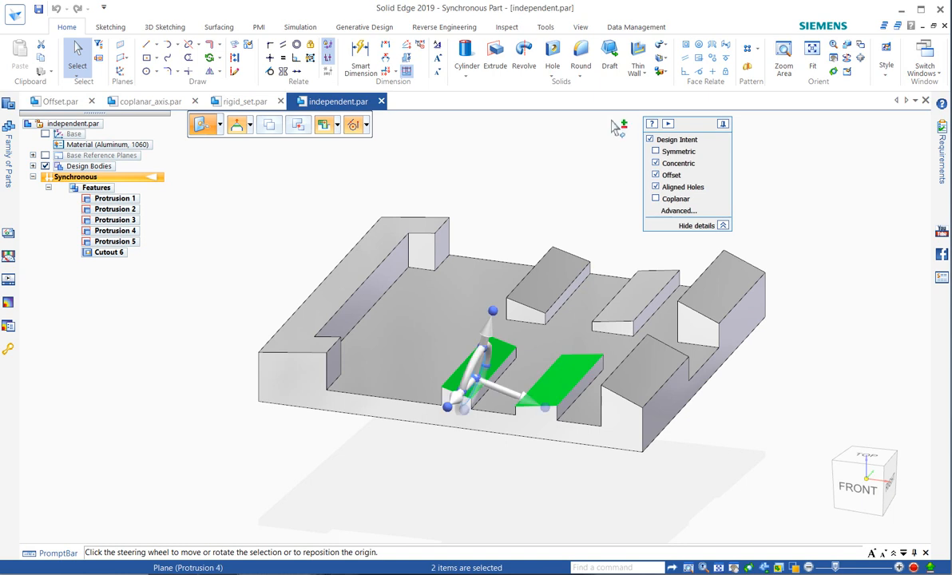
{"action": "left_click", "coordinate": [686, 46]}
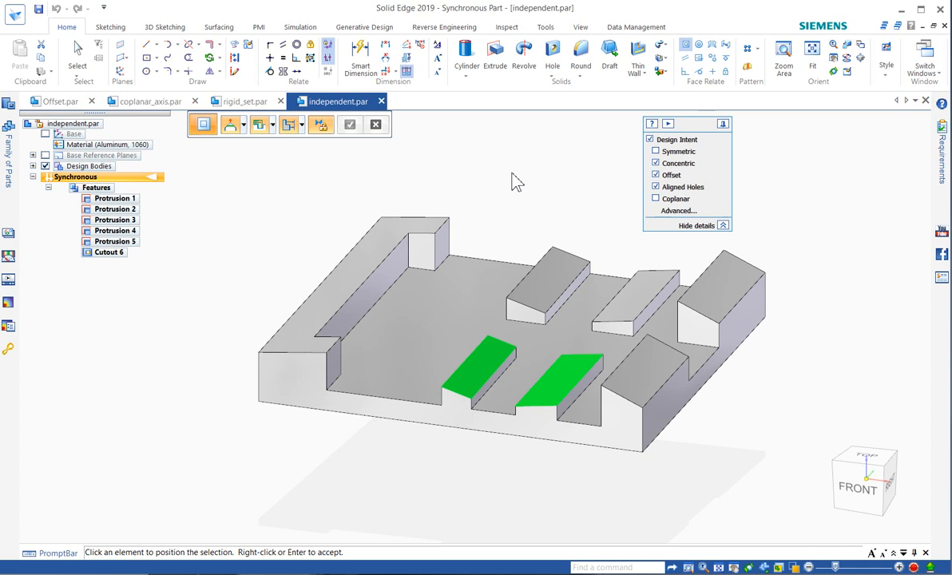
{"action": "key", "text": "Escape"}
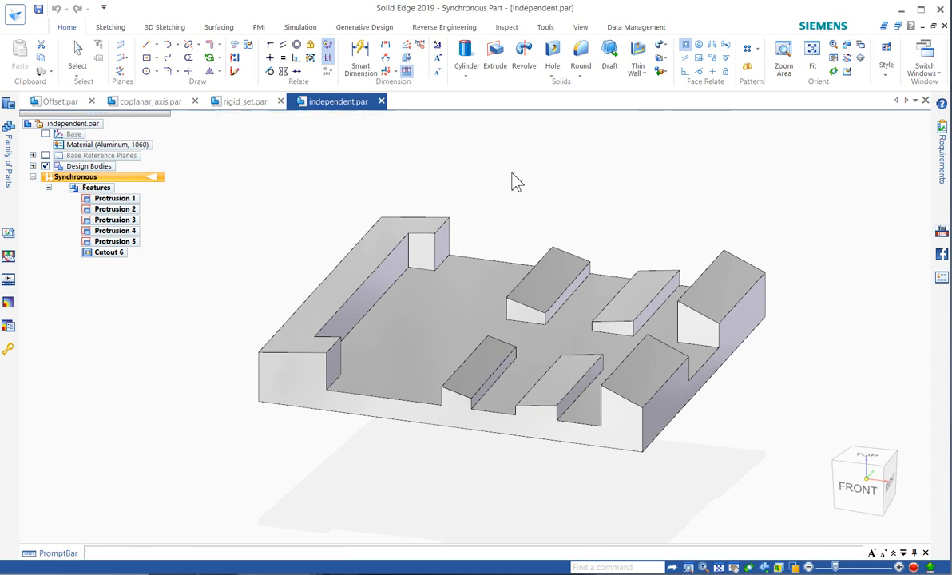
{"action": "key", "text": "Escape"}
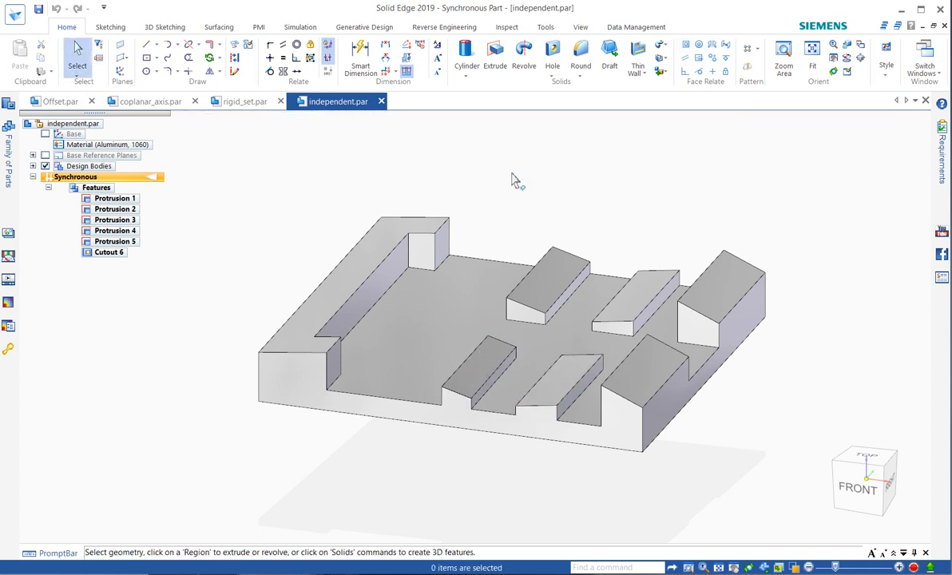
Make the top faces of the L-shaped wall, Protrusion 3 and Protrusion 4 coplanar with Protrusion 1's sloped face, using Single Align without Persist.
{"action": "left_click", "coordinate": [685, 47]}
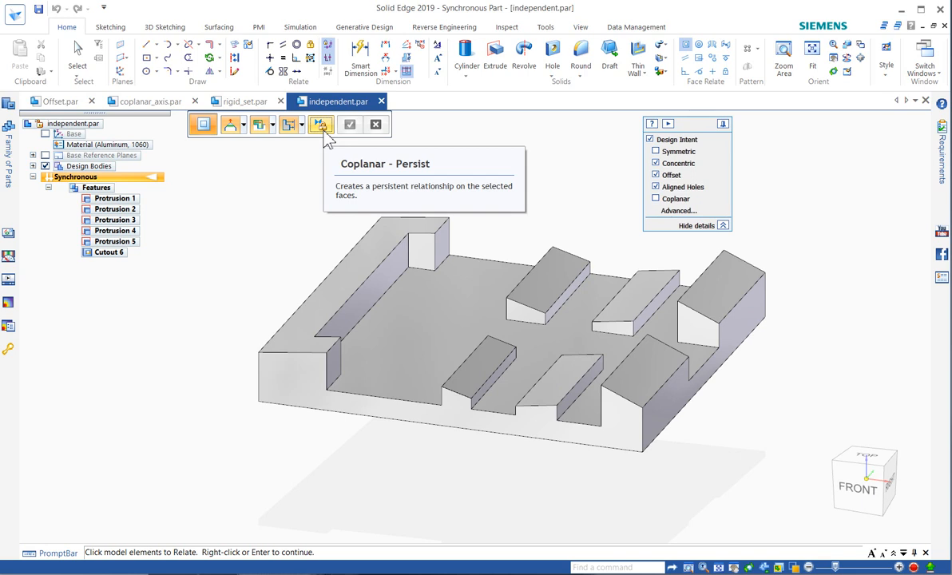
{"action": "left_click", "coordinate": [301, 128]}
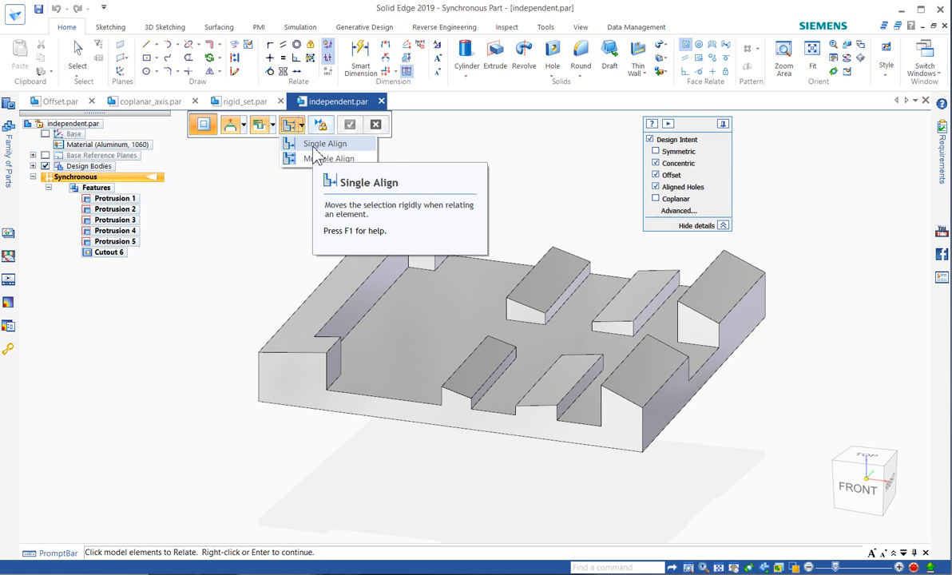
{"action": "left_click", "coordinate": [314, 147]}
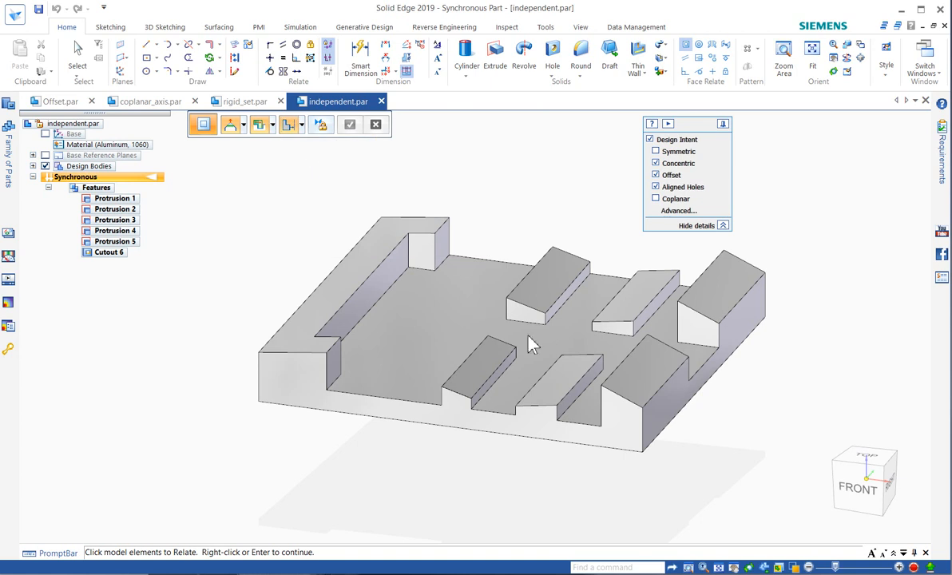
{"action": "left_click", "coordinate": [564, 381]}
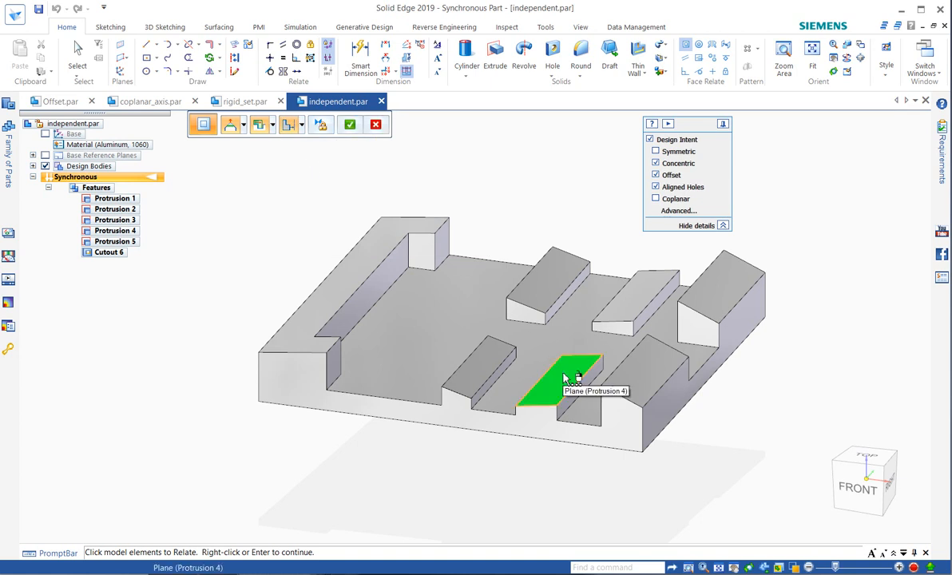
{"action": "left_click", "coordinate": [494, 364]}
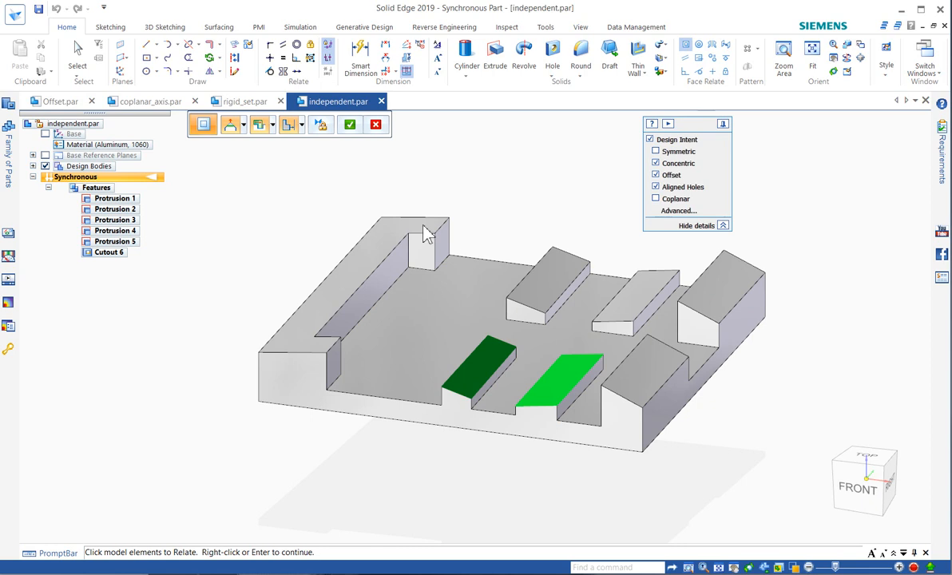
{"action": "left_click", "coordinate": [346, 276]}
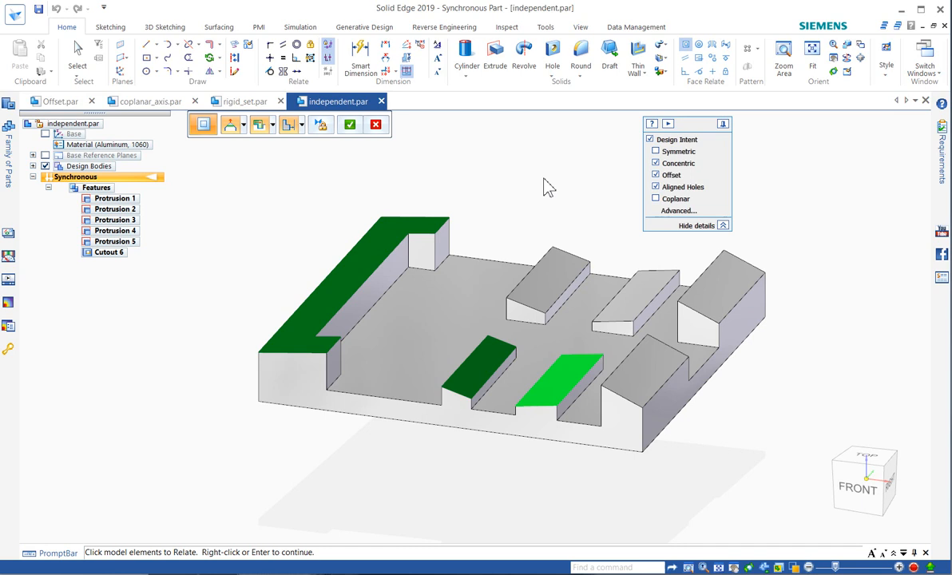
{"action": "left_click", "coordinate": [349, 125]}
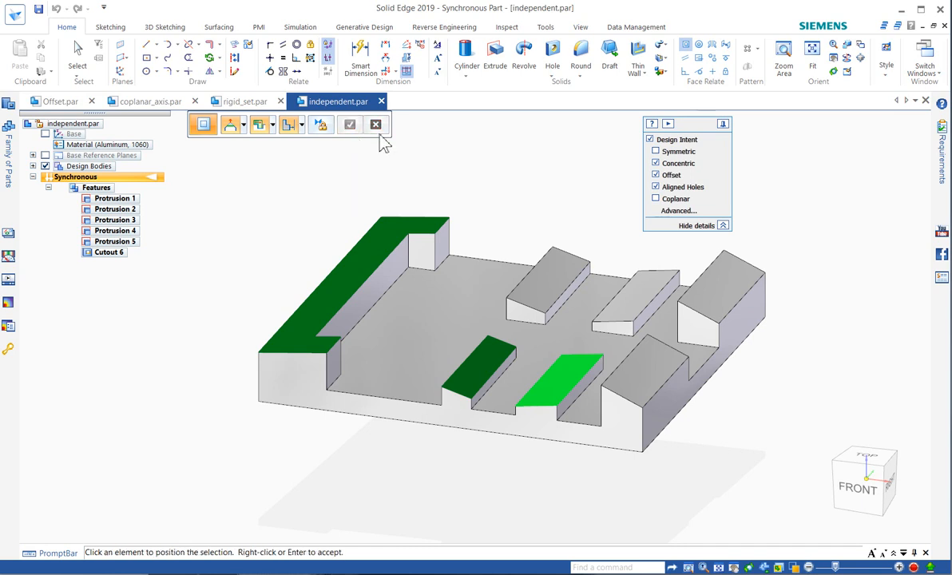
{"action": "left_click", "coordinate": [654, 377]}
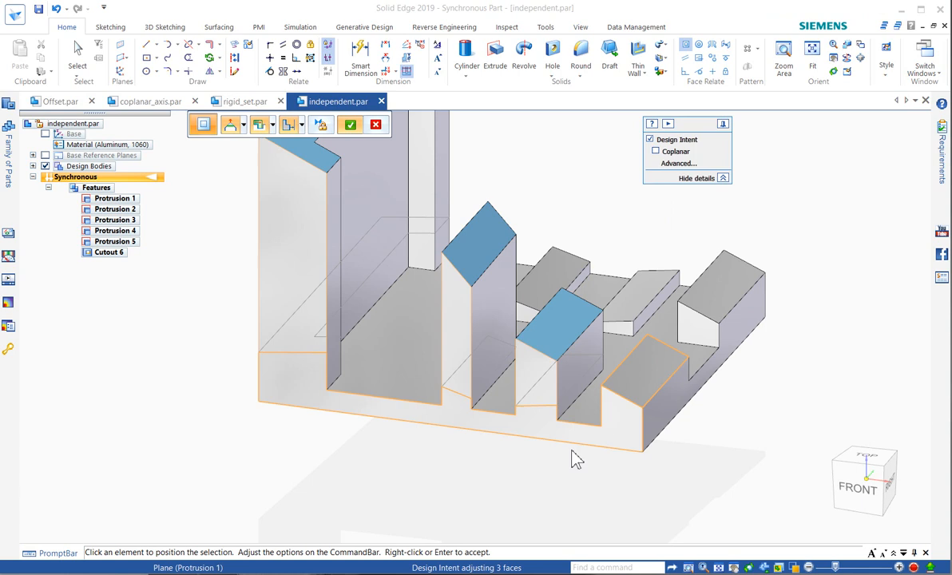
Switch the coplanar relation to Multiple Align so each selected top face aligns independently with the sloped target face.
{"action": "scroll", "coordinate": [563, 485], "scroll_direction": "down", "scroll_amount": 3}
{"action": "key", "text": "ctrl+f"}
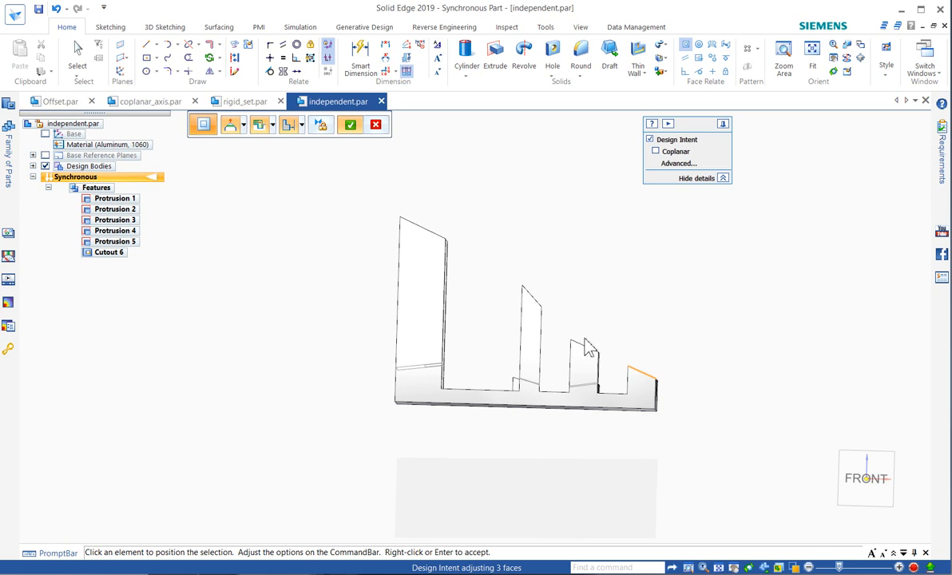
{"action": "left_click", "coordinate": [300, 125]}
{"action": "left_click", "coordinate": [312, 159]}
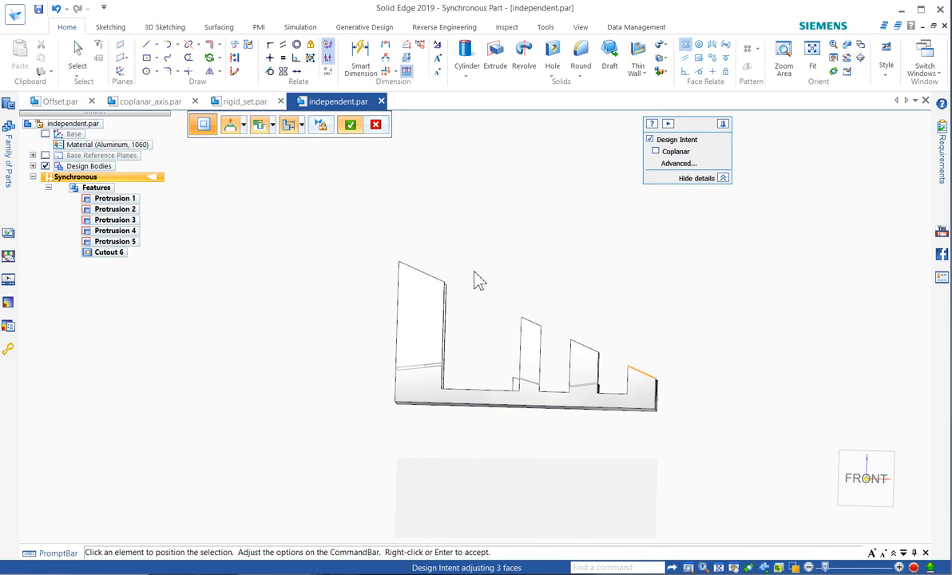
{"action": "middle_click_drag", "start_coordinate": [441, 254], "coordinate": [487, 268]}
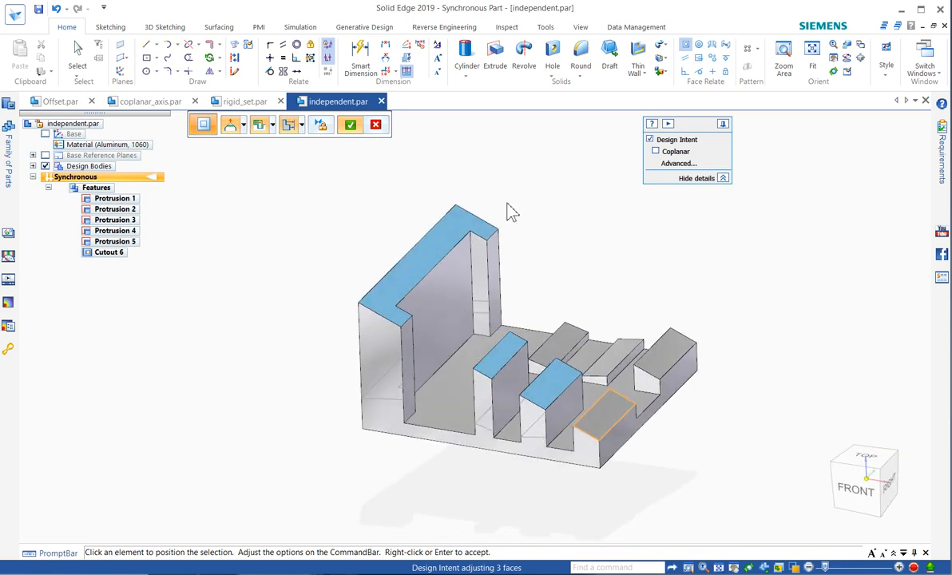
Try the Coplanar design intent option on the aligned faces, switch it off again and finish the coplanar relation.
{"action": "left_click", "coordinate": [656, 152]}
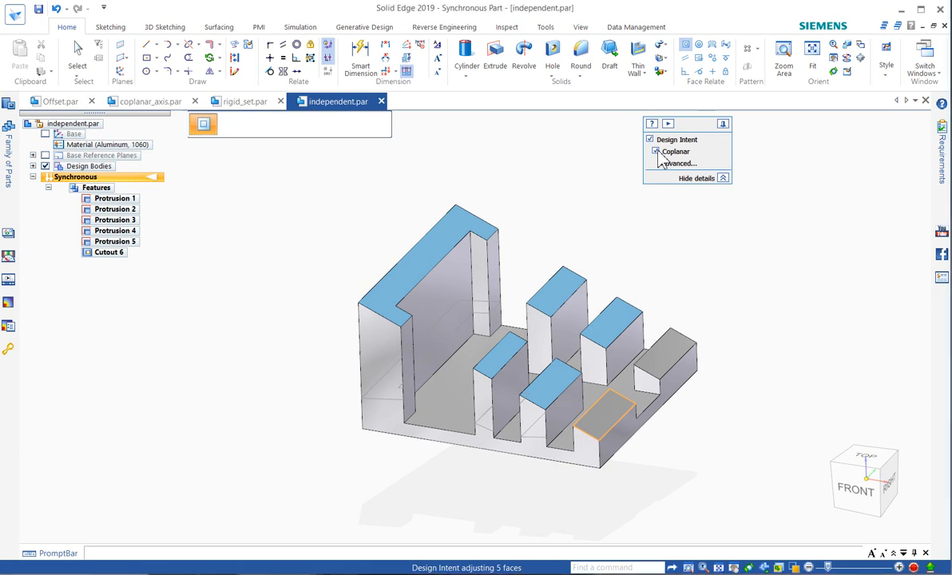
{"action": "left_click", "coordinate": [657, 153]}
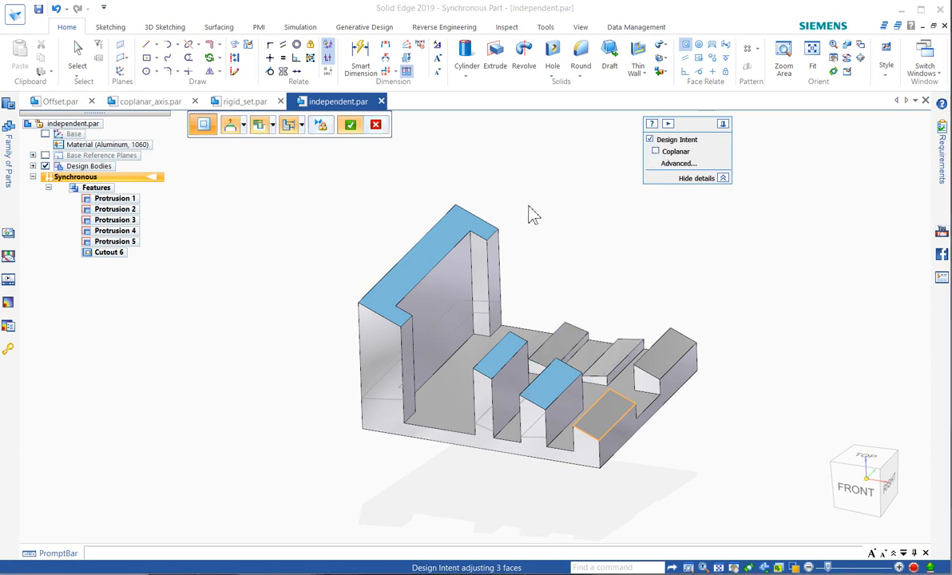
{"action": "key", "text": "Escape"}
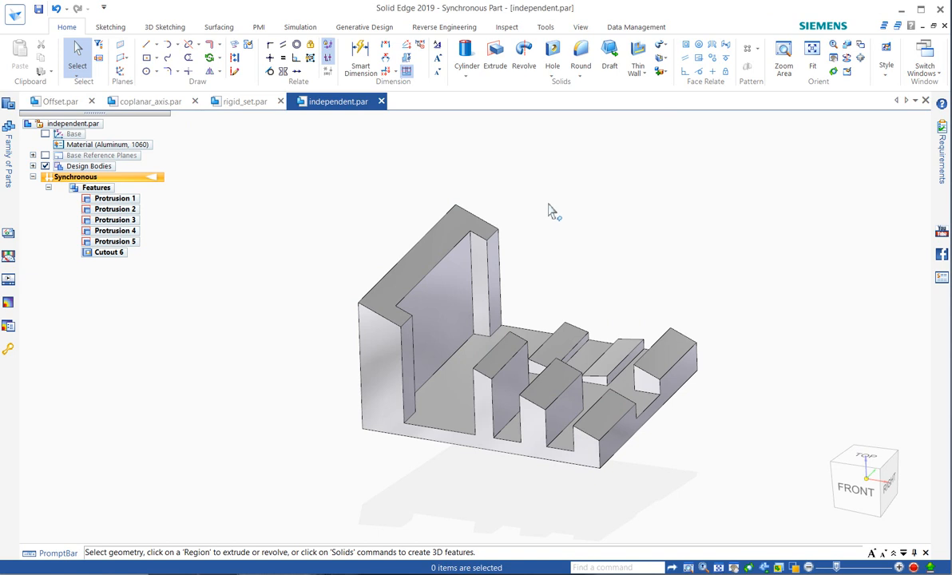
Switch to rigid_set.par and apply a Ground relationship to the narrow end face of the base plate.
{"action": "left_click", "coordinate": [240, 112]}
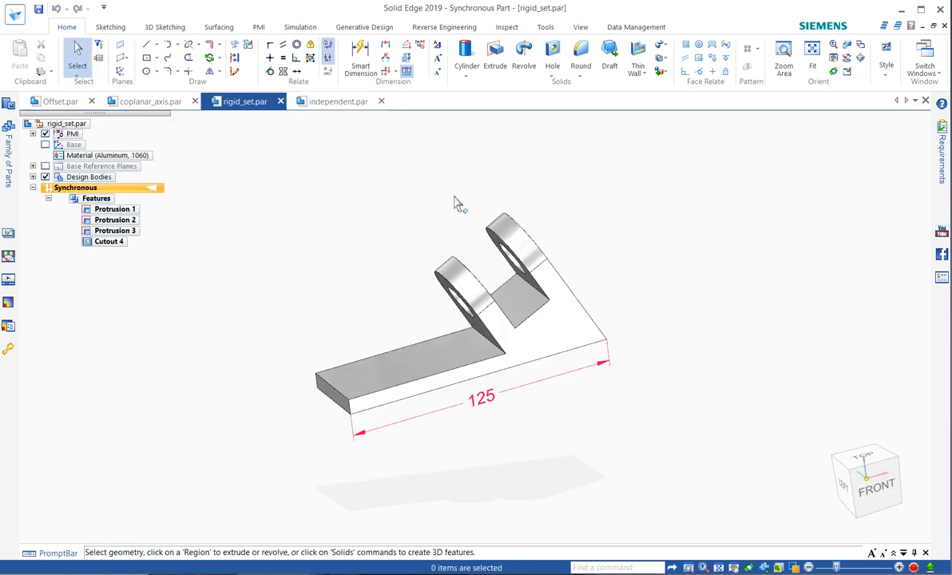
{"action": "mouse_move", "coordinate": [454, 197]}
{"action": "middle_mouse_down"}
{"action": "mouse_move", "coordinate": [416, 181]}
{"action": "mouse_move", "coordinate": [458, 195]}
{"action": "middle_mouse_up"}
{"action": "scroll", "coordinate": [700, 240], "scroll_direction": "down", "scroll_amount": 1}
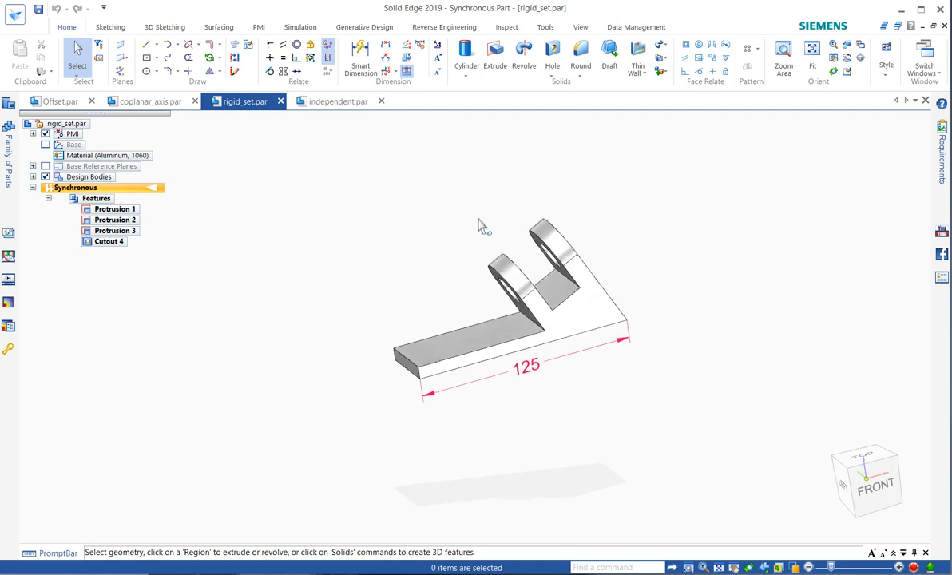
{"action": "scroll", "coordinate": [481, 226], "scroll_direction": "up", "scroll_amount": 1}
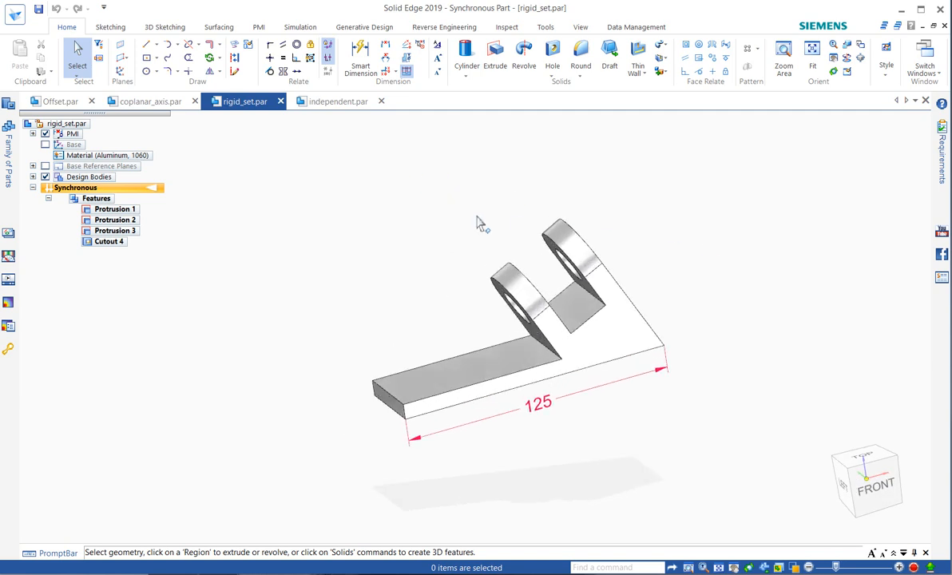
{"action": "left_click", "coordinate": [728, 61]}
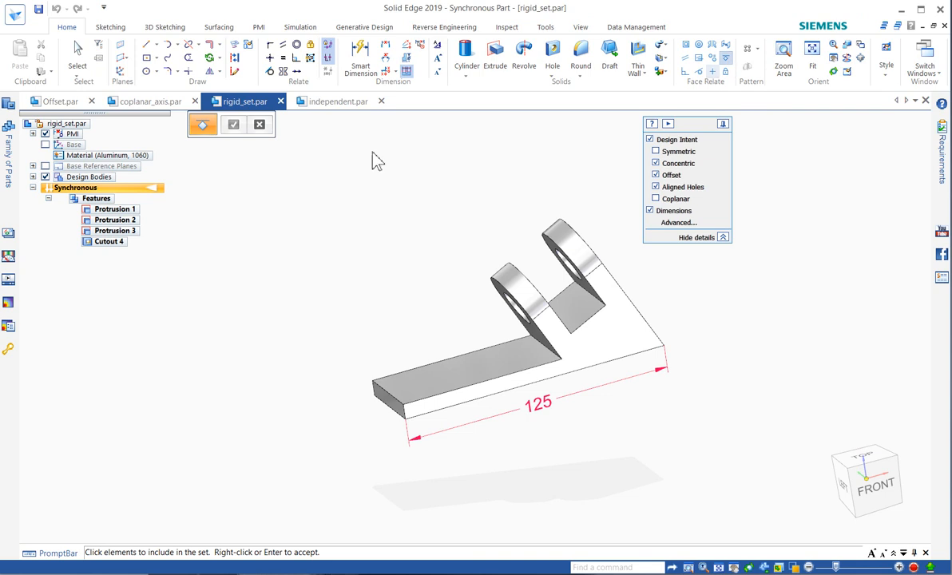
{"action": "left_click", "coordinate": [390, 403]}
{"action": "right_click", "coordinate": [358, 435]}
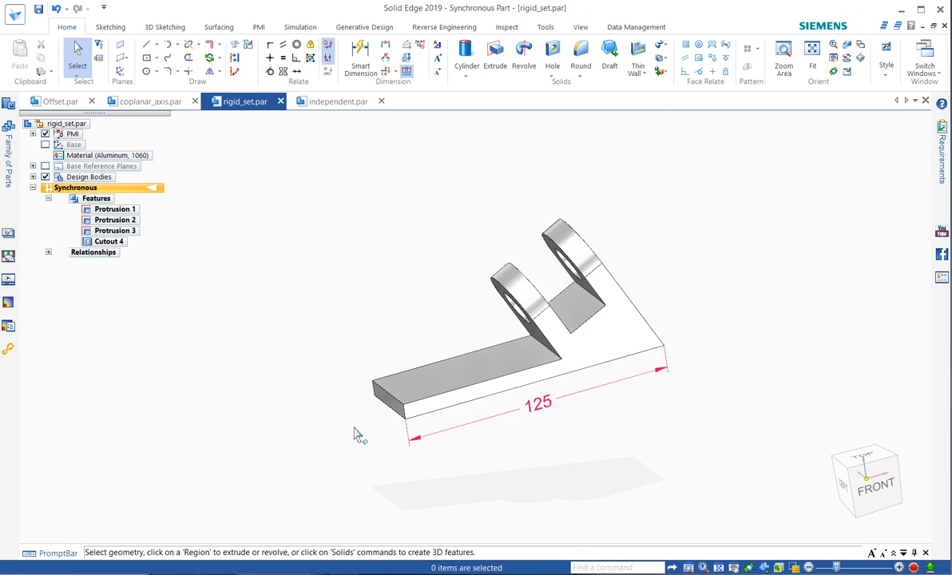
Apply a Ground relationship to the underside face of the base plate.
{"action": "middle_click_drag", "start_coordinate": [353, 427], "coordinate": [353, 383]}
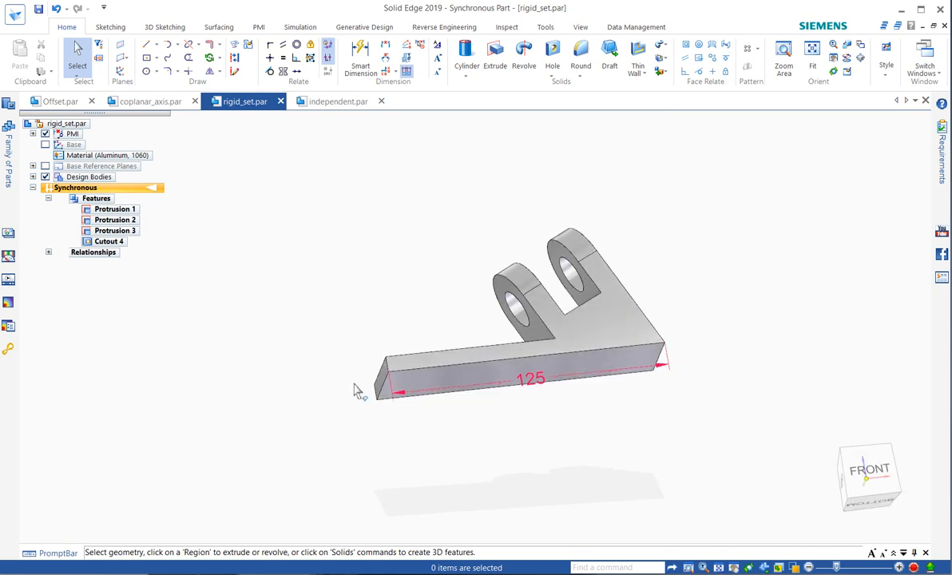
{"action": "left_click", "coordinate": [444, 384]}
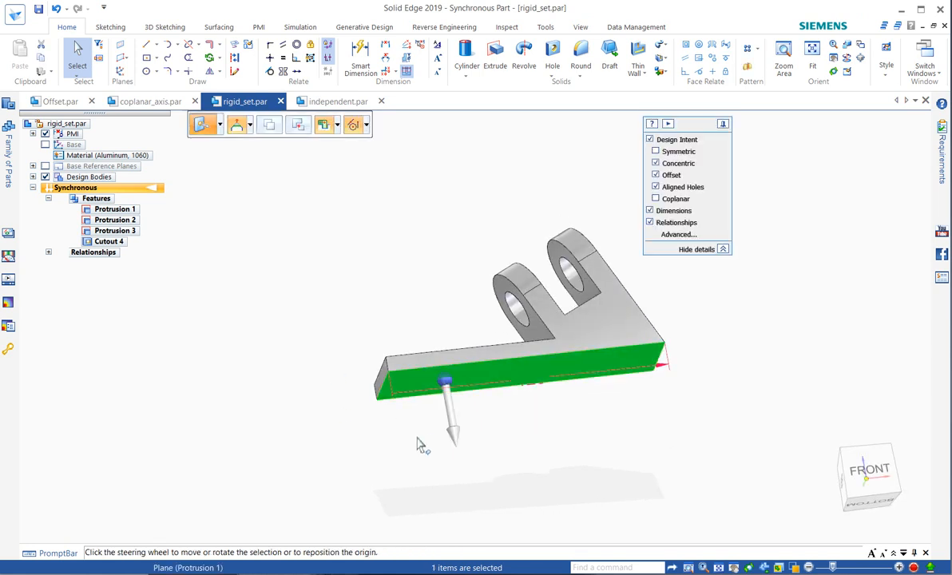
{"action": "left_click", "coordinate": [726, 61]}
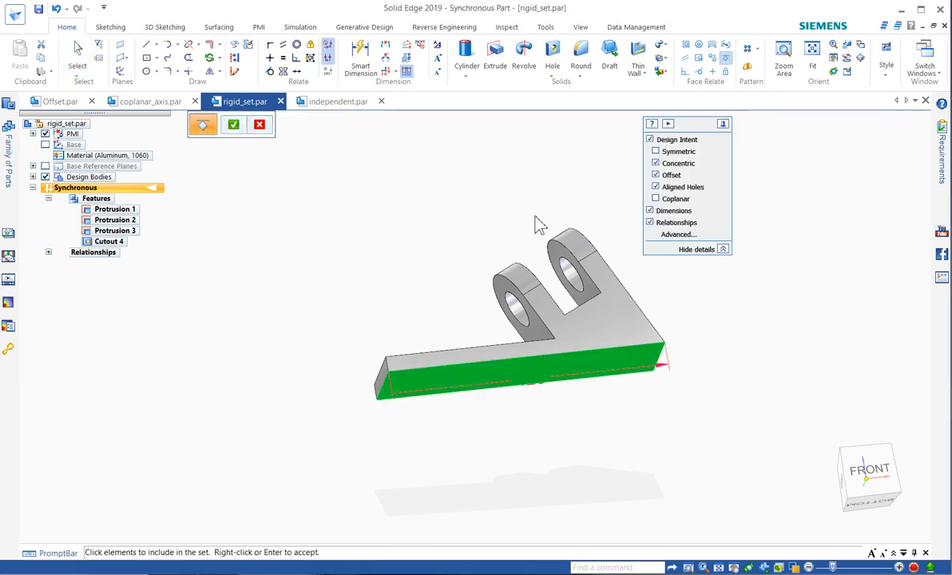
{"action": "left_click", "coordinate": [234, 124]}
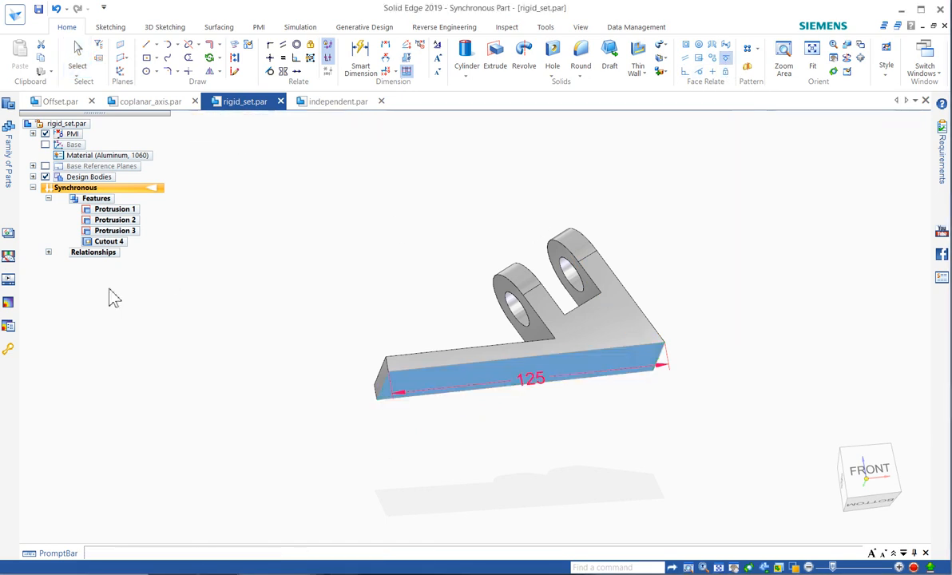
Expand the part's Relationships and inspect which face the Ground 37 relationship holds.
{"action": "left_click", "coordinate": [48, 253]}
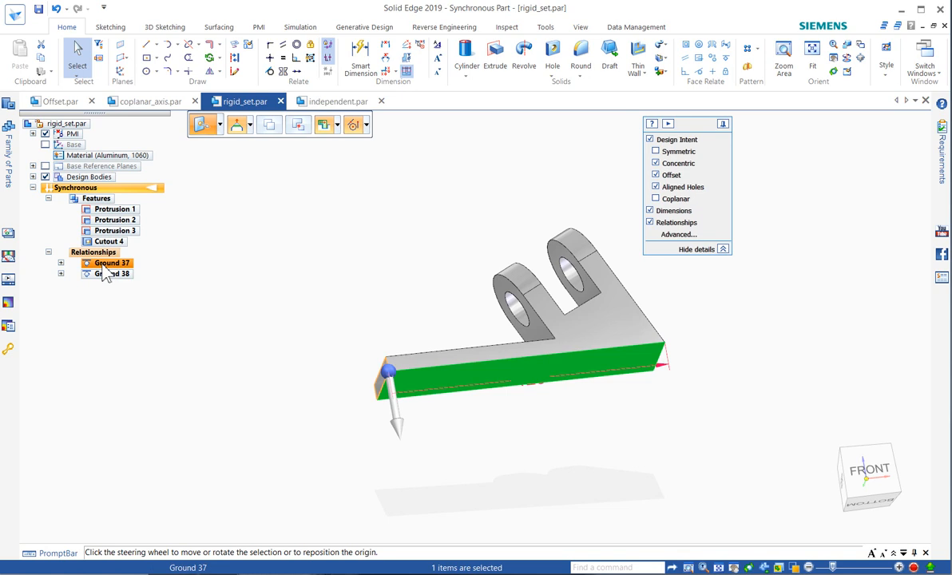
{"action": "left_click", "coordinate": [287, 264]}
{"action": "middle_click_drag", "start_coordinate": [369, 216], "coordinate": [391, 286]}
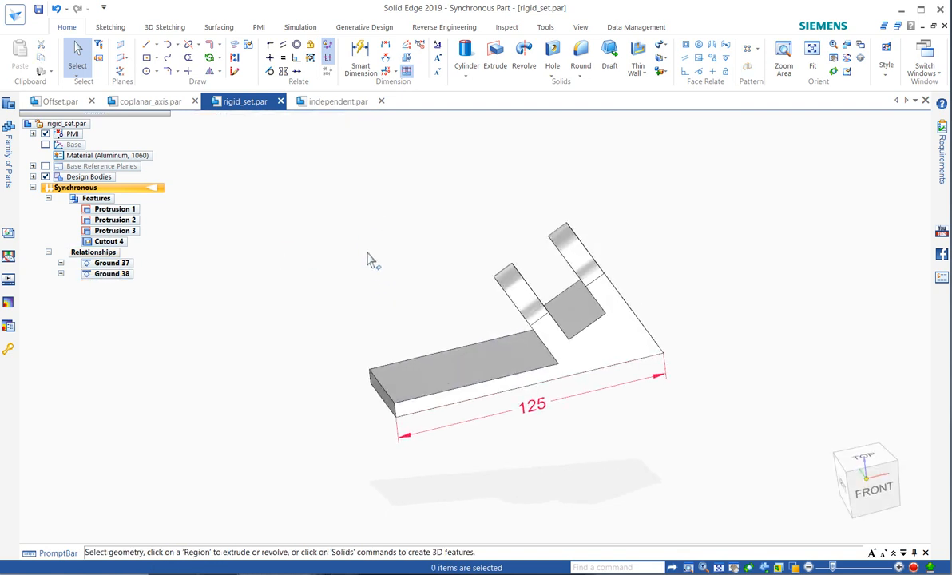
Make a copy of the base arm's top face rotated about 11° upward around the edge at its narrow end.
{"action": "left_click", "coordinate": [504, 359]}
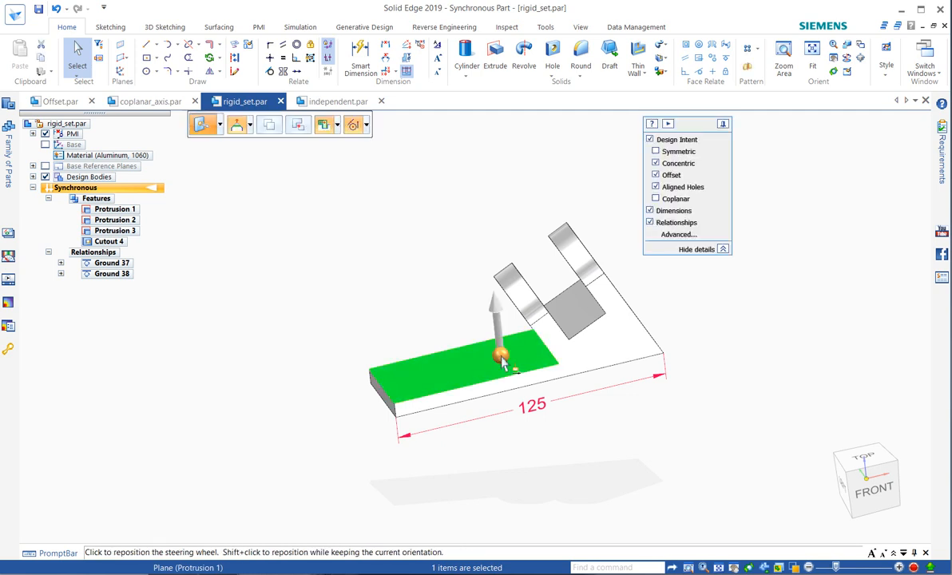
{"action": "left_click", "coordinate": [270, 128]}
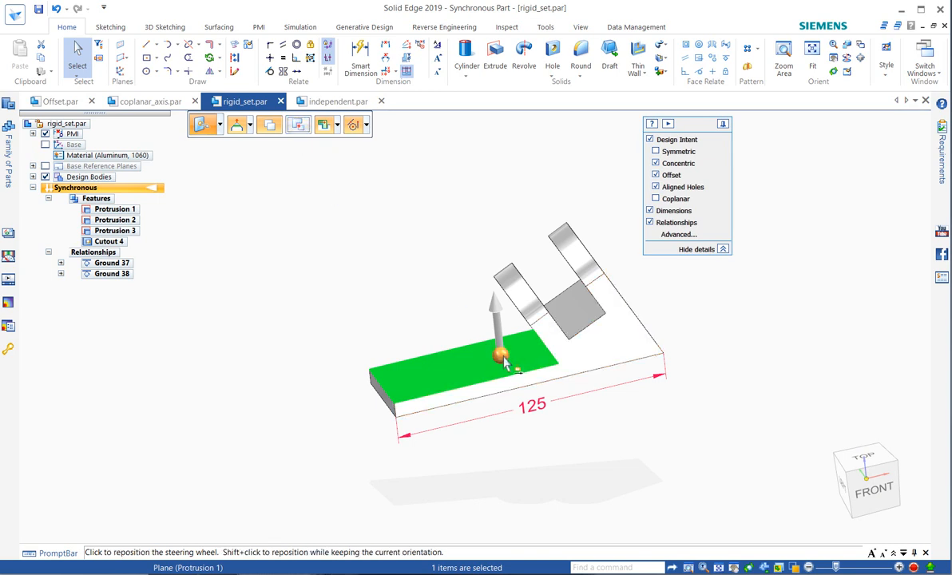
{"action": "left_click_drag", "start_coordinate": [501, 357], "coordinate": [386, 399]}
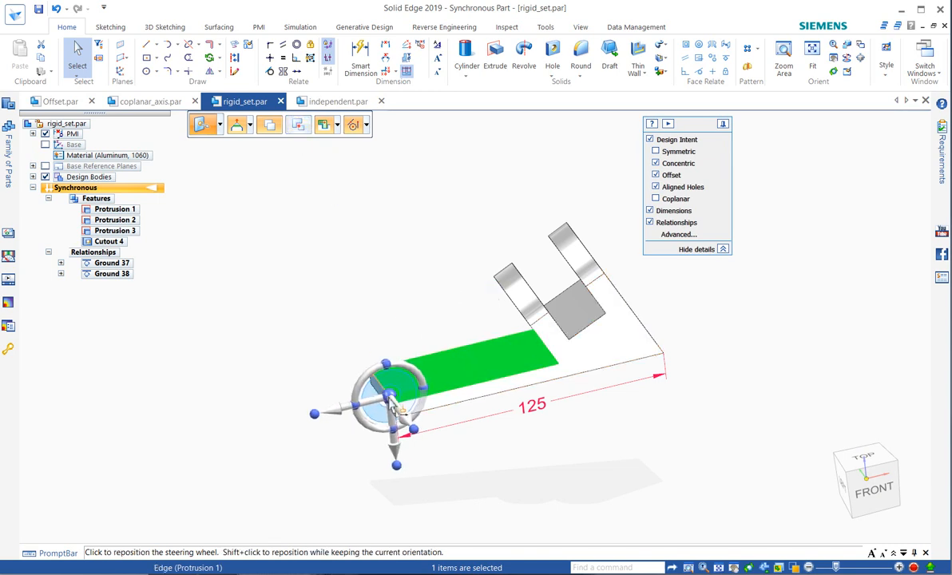
{"action": "left_click", "coordinate": [389, 400]}
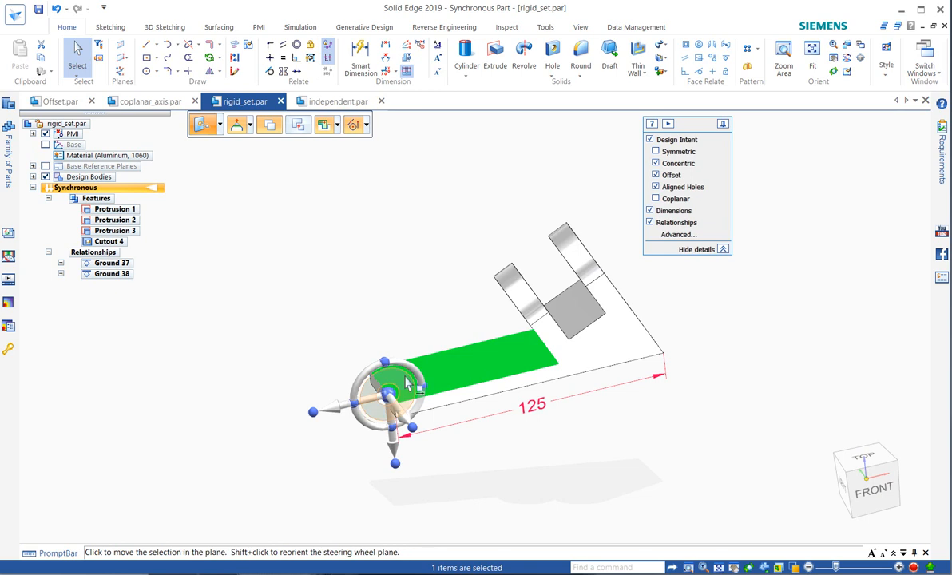
{"action": "left_click", "coordinate": [422, 384]}
{"action": "left_click", "coordinate": [422, 385]}
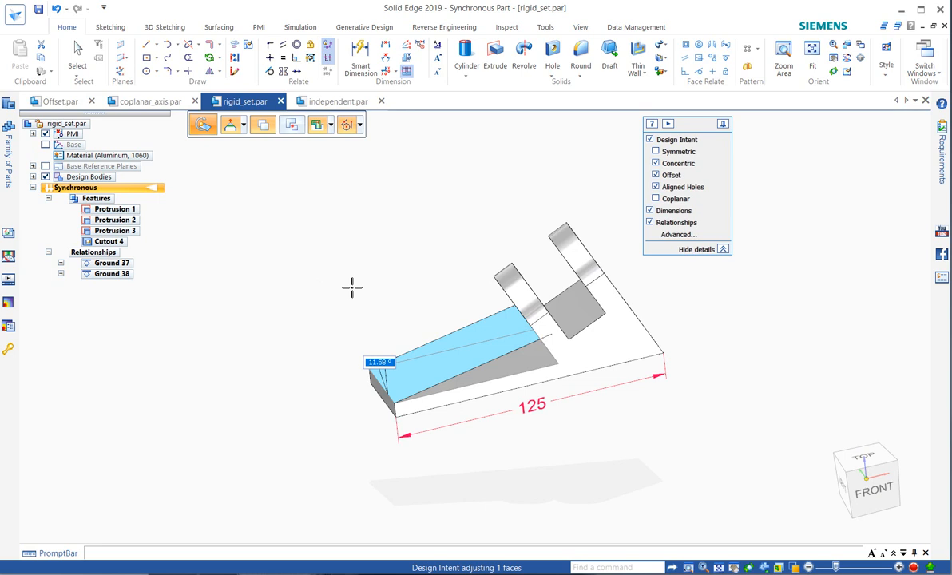
{"action": "left_click", "coordinate": [352, 291]}
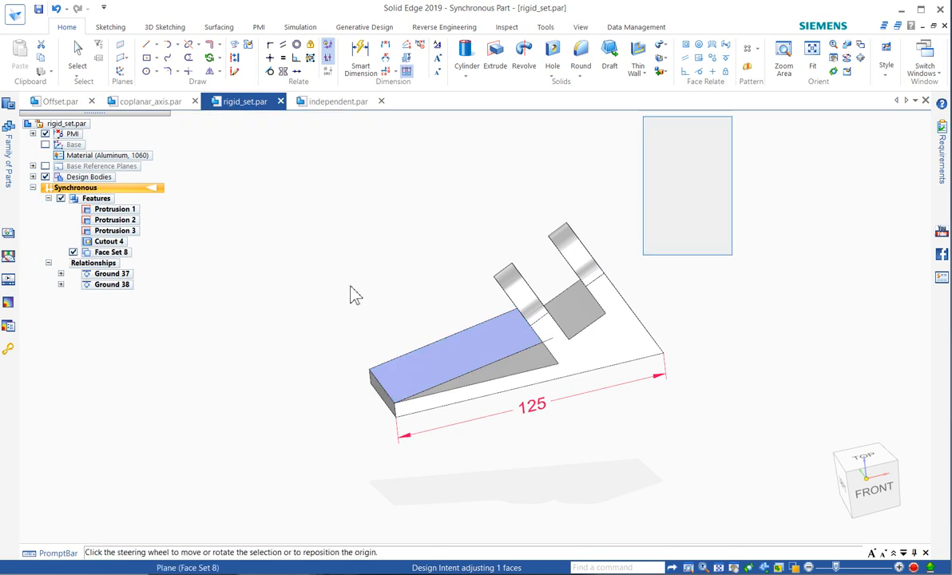
{"action": "left_click", "coordinate": [352, 290]}
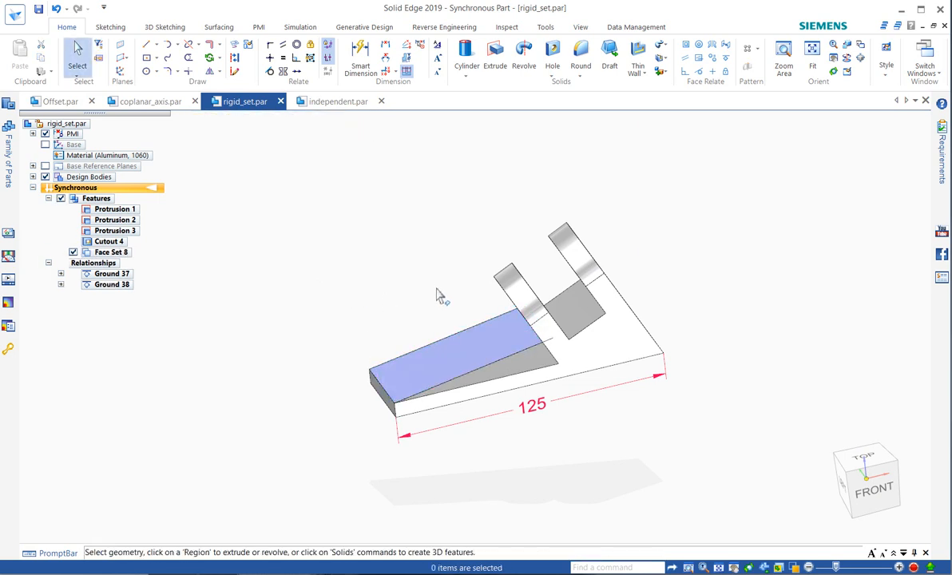
Try to make the faces of the two lugs and the floor between them a Rigid Set.
{"action": "middle_click_drag", "start_coordinate": [440, 297], "coordinate": [426, 270]}
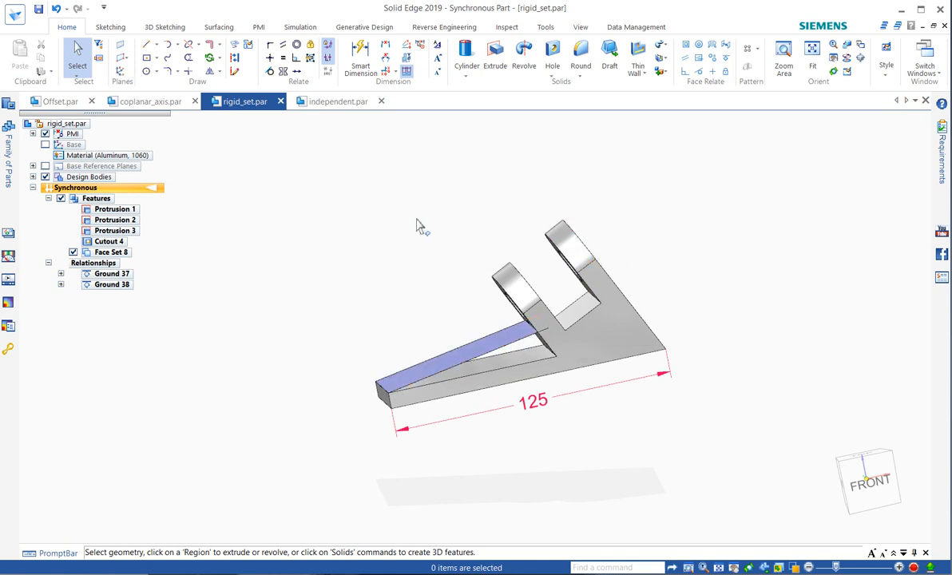
{"action": "left_click", "coordinate": [725, 72]}
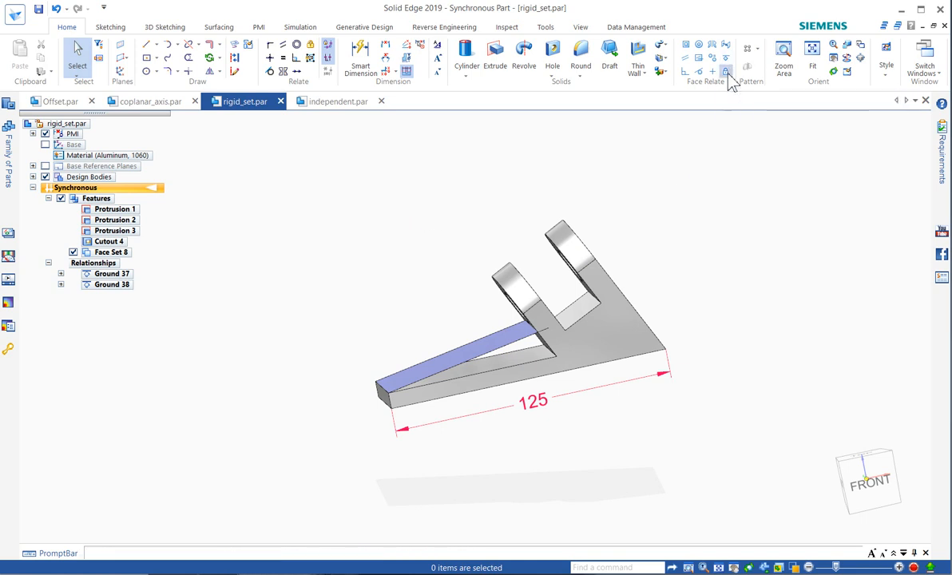
{"action": "left_click_drag", "start_coordinate": [478, 197], "coordinate": [695, 406]}
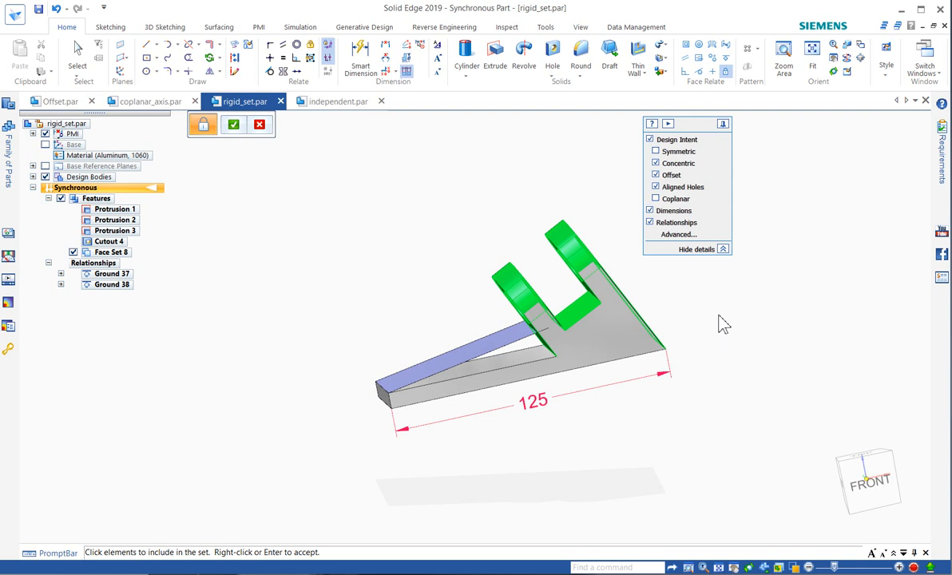
{"action": "right_click", "coordinate": [721, 323]}
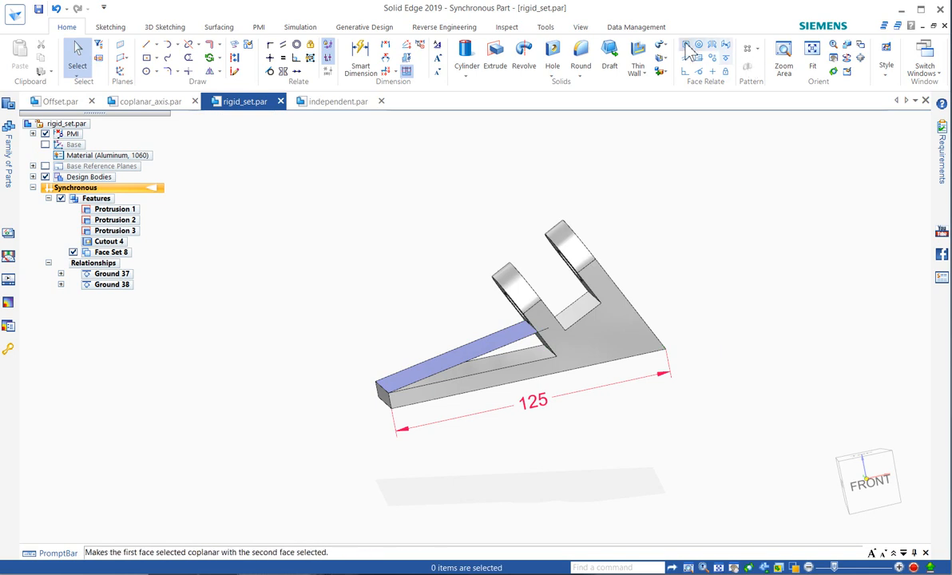
Apply a Coplanar relation with Single Align, aligning the floor between the lugs together with the lug faces to the tilted copied face.
{"action": "left_click", "coordinate": [686, 45]}
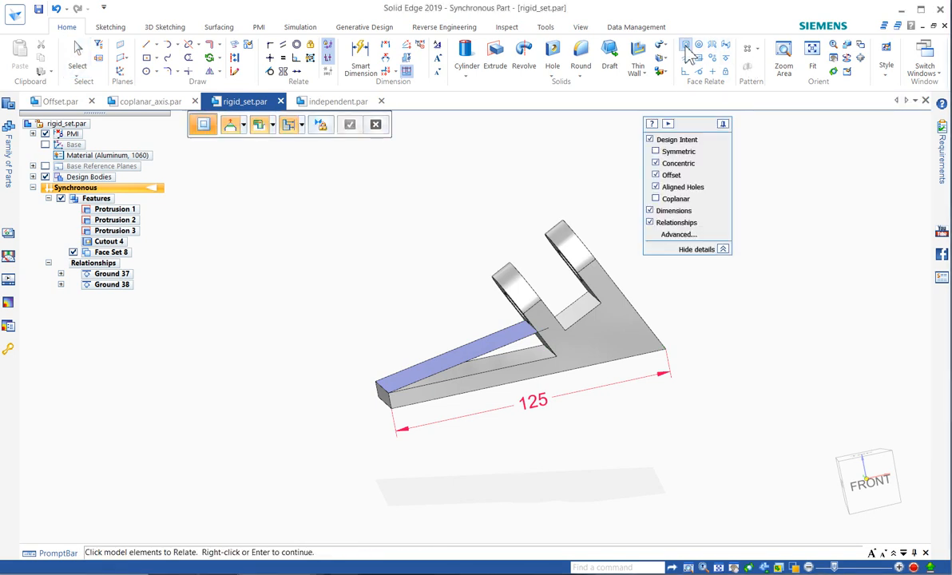
{"action": "middle_click_drag", "start_coordinate": [595, 148], "coordinate": [584, 155]}
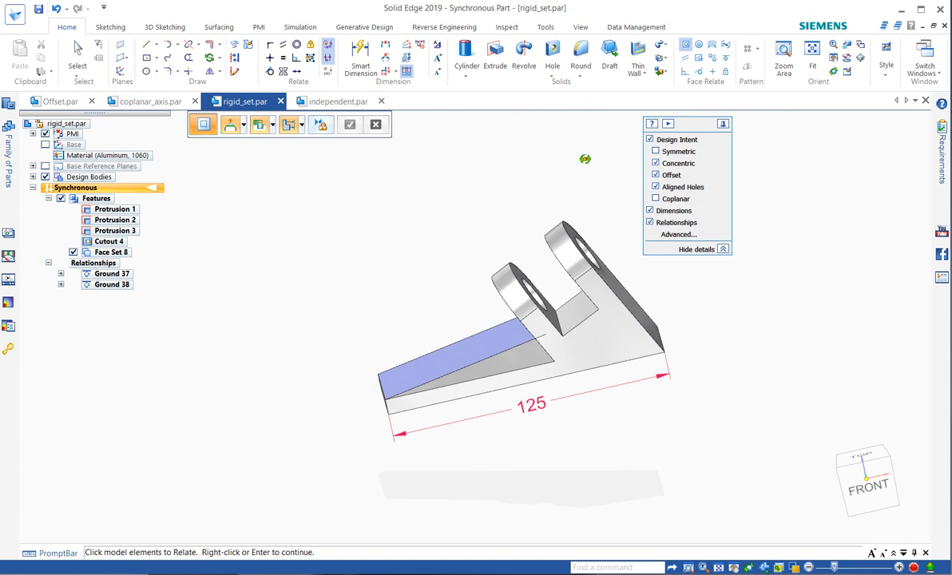
{"action": "left_click", "coordinate": [302, 125]}
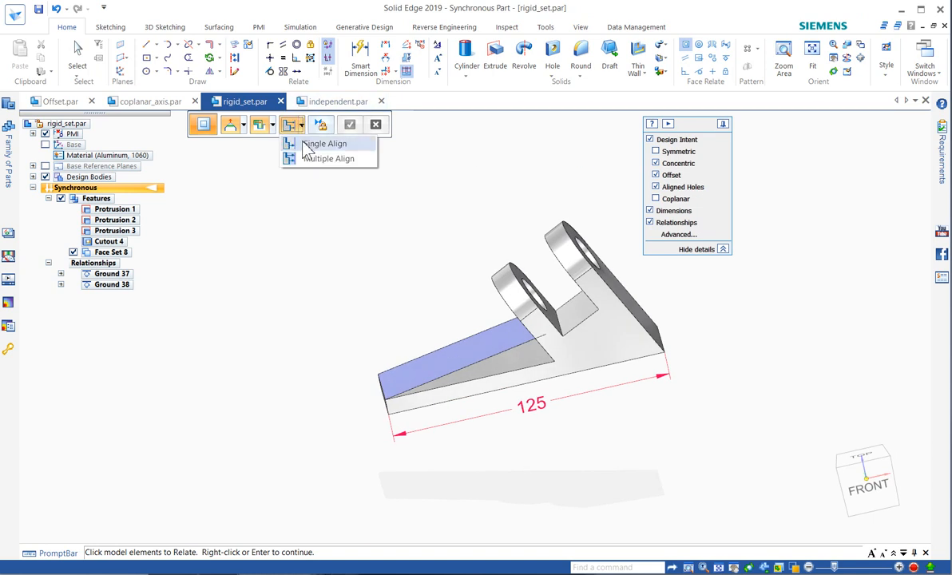
{"action": "left_click", "coordinate": [303, 146]}
{"action": "left_click", "coordinate": [574, 313]}
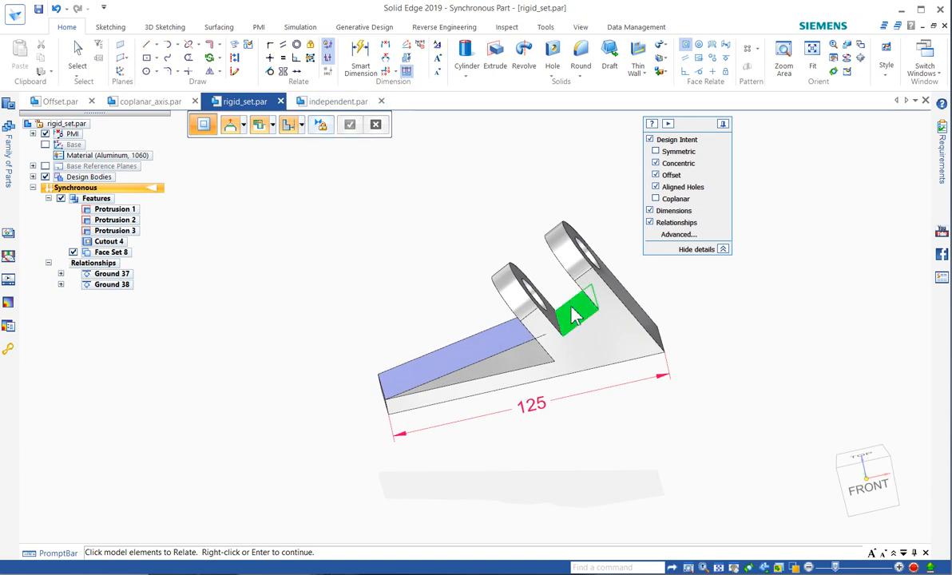
{"action": "left_click_drag", "start_coordinate": [444, 179], "coordinate": [707, 479]}
{"action": "middle_click_drag", "start_coordinate": [504, 160], "coordinate": [527, 158]}
{"action": "right_click", "coordinate": [526, 151]}
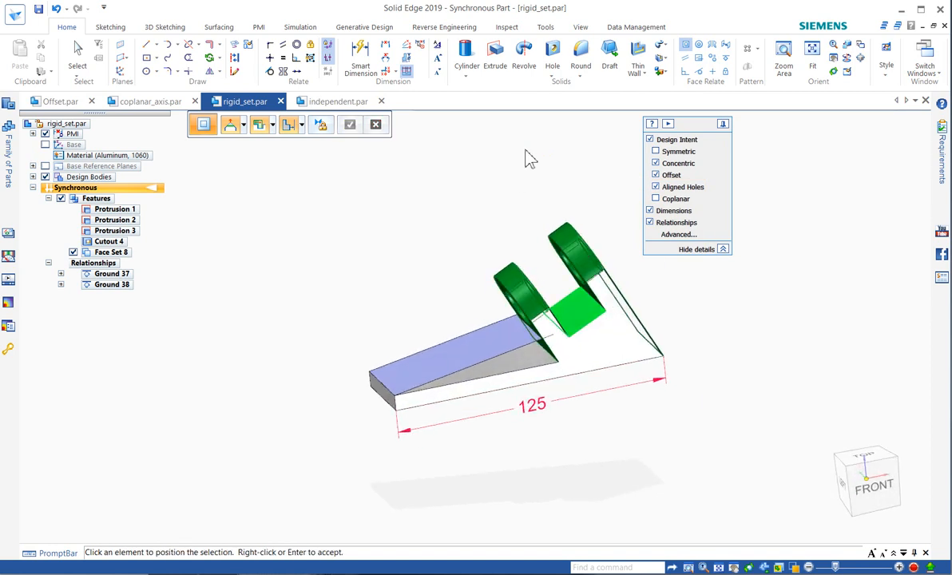
{"action": "left_click", "coordinate": [506, 329]}
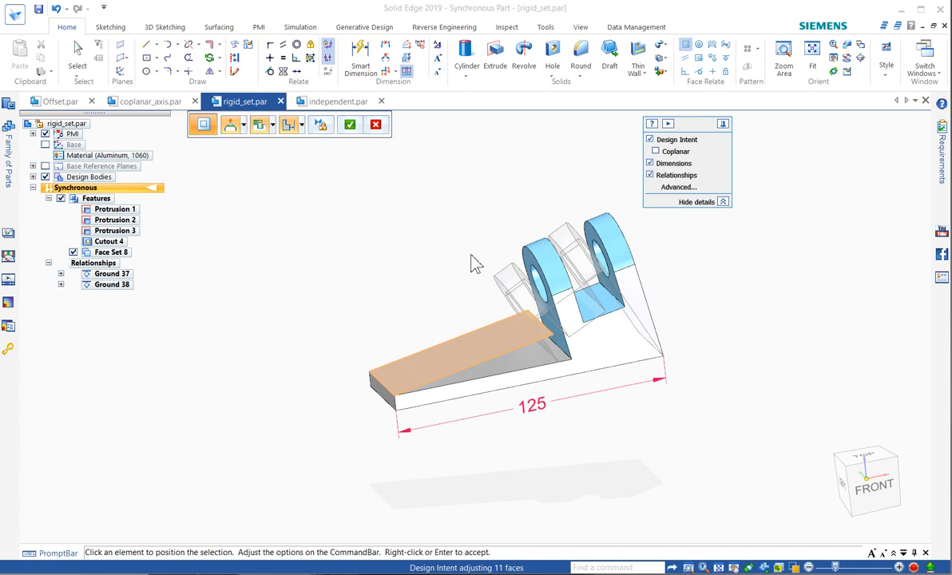
{"action": "right_click", "coordinate": [454, 238]}
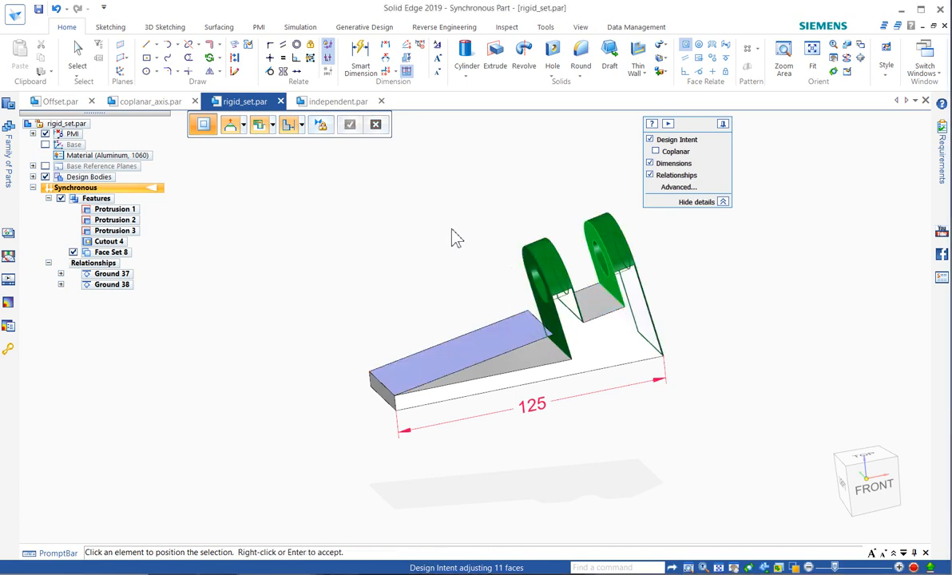
{"action": "key", "text": "Escape"}
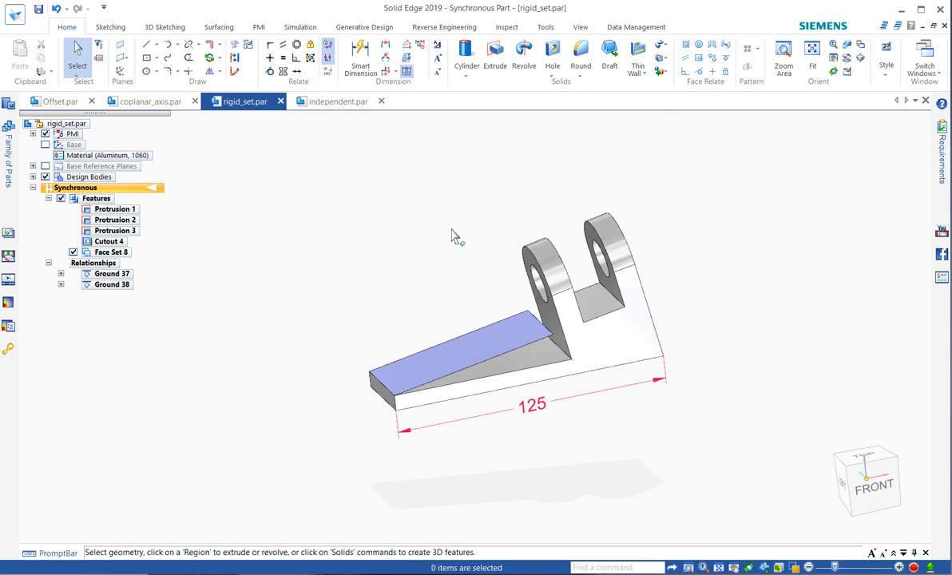
Delete the tilted copied face above the base arm.
{"action": "left_click", "coordinate": [504, 347]}
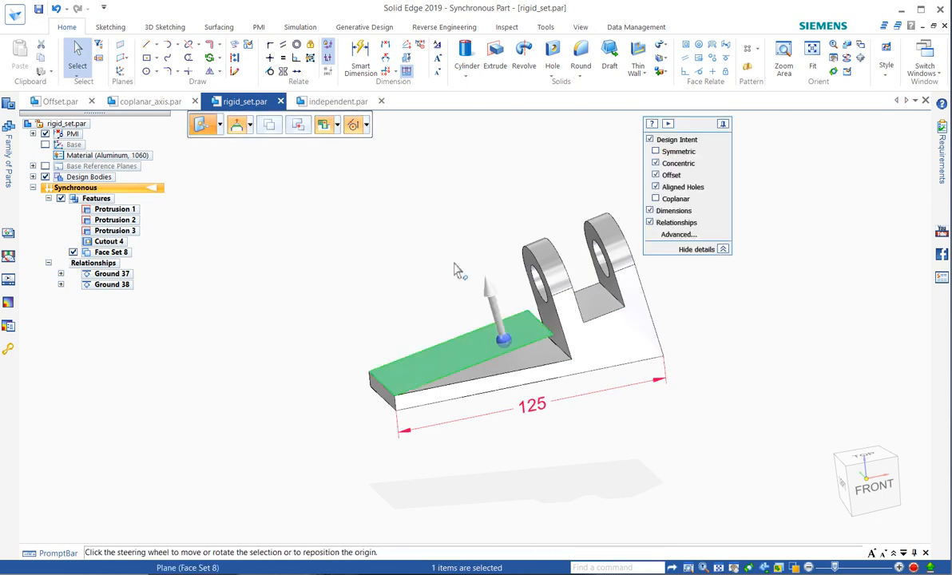
{"action": "key", "text": "Delete"}
{"action": "middle_click_drag", "start_coordinate": [431, 258], "coordinate": [458, 265]}
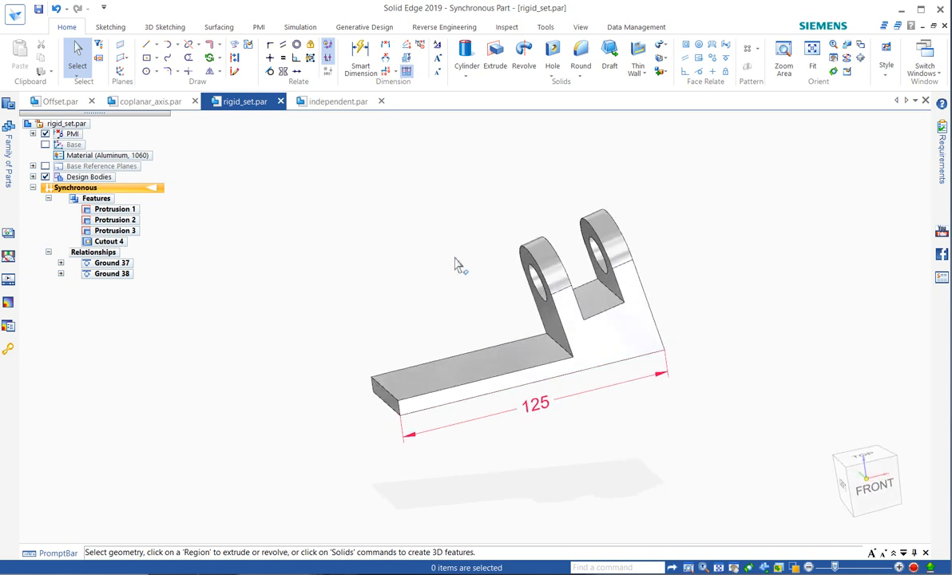
Switch to coplanar_axis.par and move Hole 9 across the plate's width, placing it beside the inner end of the nearby notch.
{"action": "left_click", "coordinate": [156, 102]}
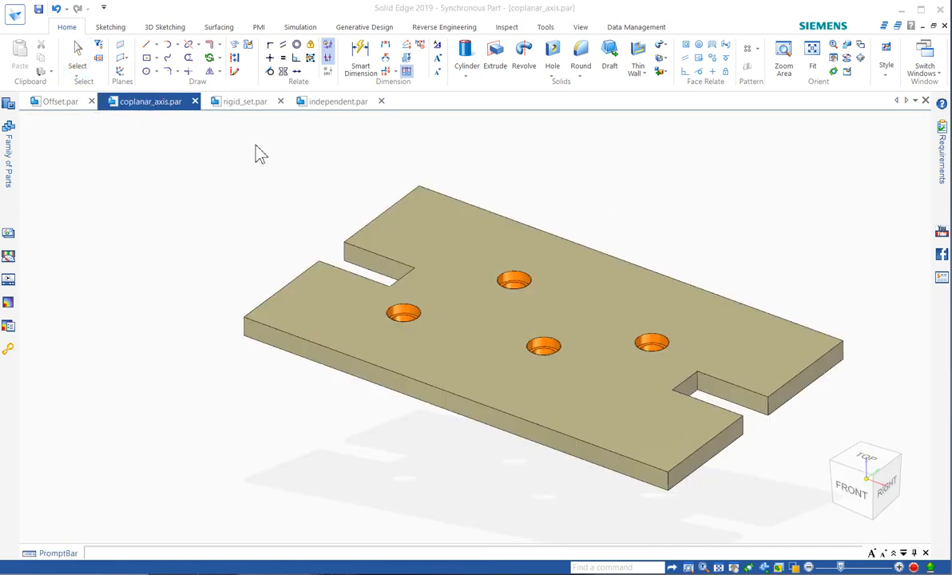
{"action": "middle_click_drag", "start_coordinate": [487, 148], "coordinate": [515, 166]}
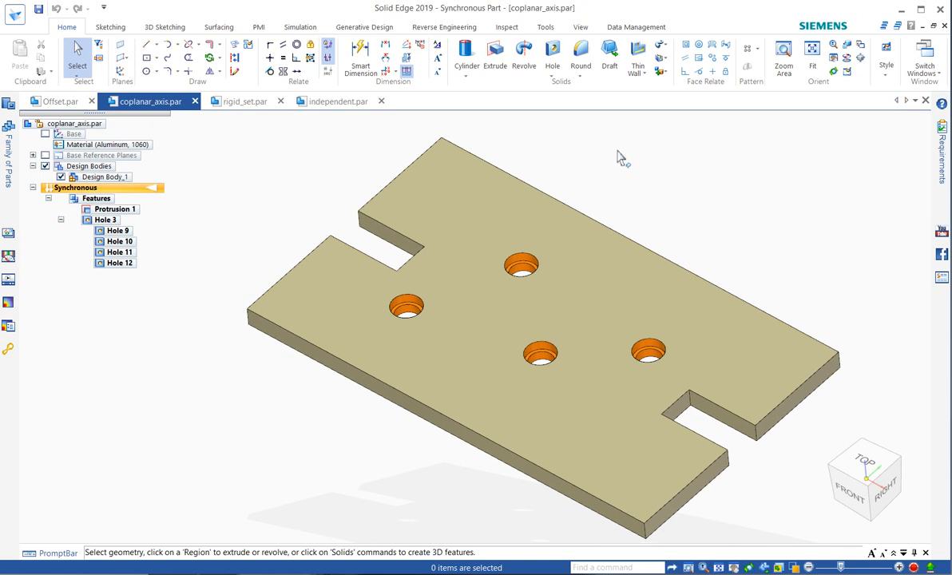
{"action": "left_click", "coordinate": [416, 315]}
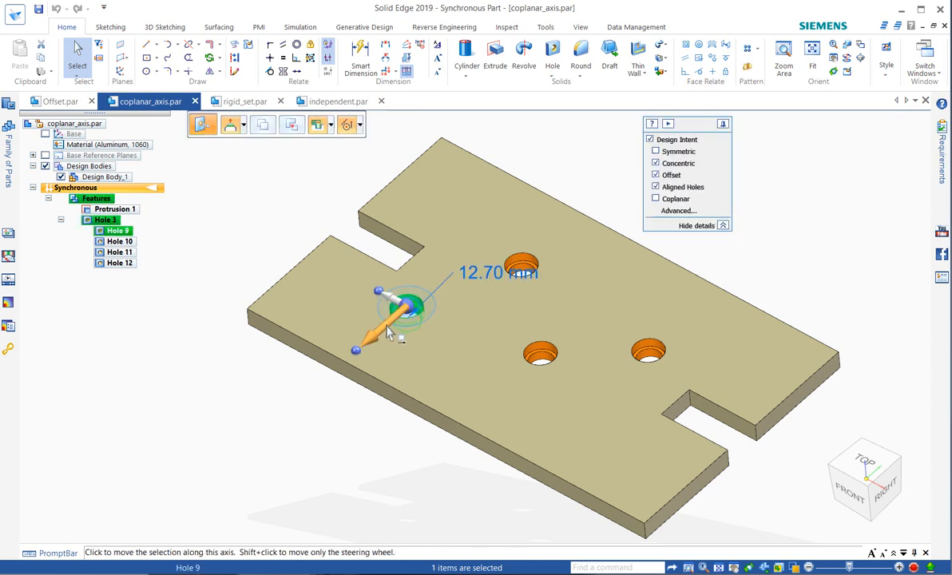
{"action": "left_click", "coordinate": [382, 327]}
{"action": "left_click", "coordinate": [415, 266]}
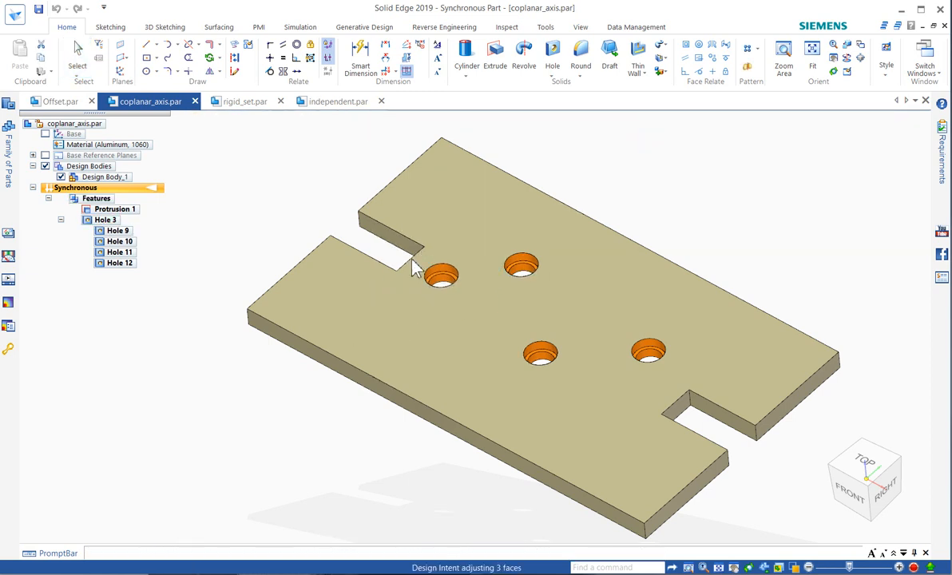
{"action": "left_click", "coordinate": [566, 176]}
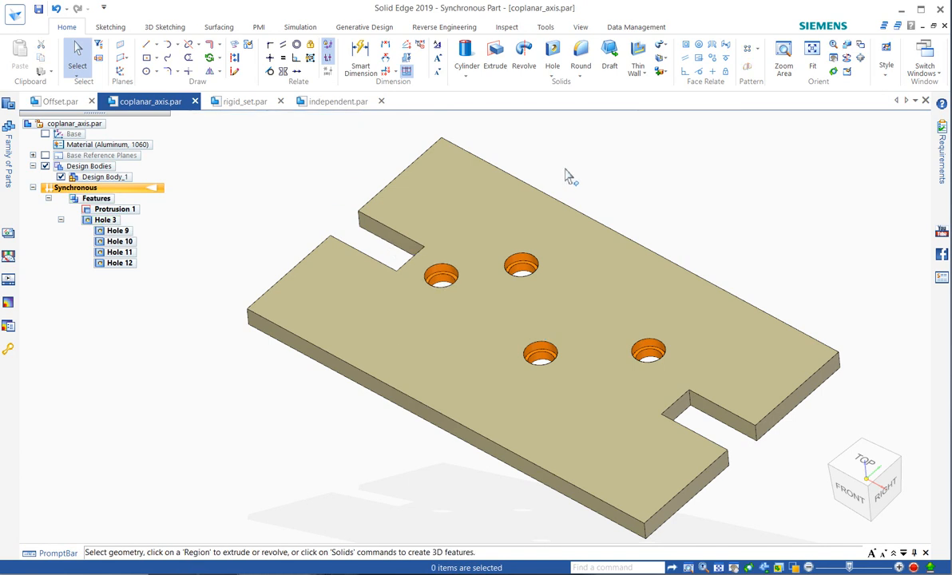
Apply Aligned Holes to all four holes, starting with Hole 9, using the plate corner beside the right-end notch as the plane point.
{"action": "left_click", "coordinate": [700, 60]}
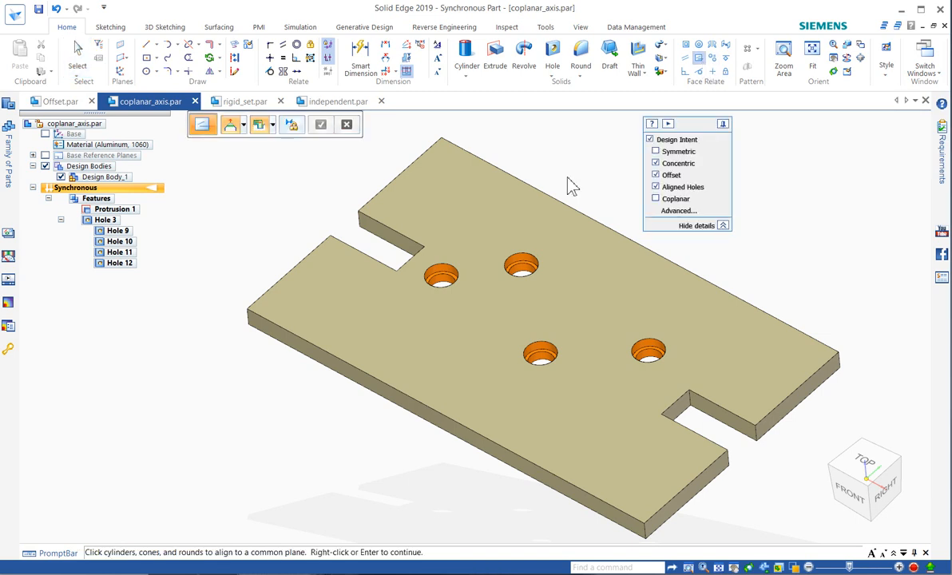
{"action": "left_click", "coordinate": [444, 279]}
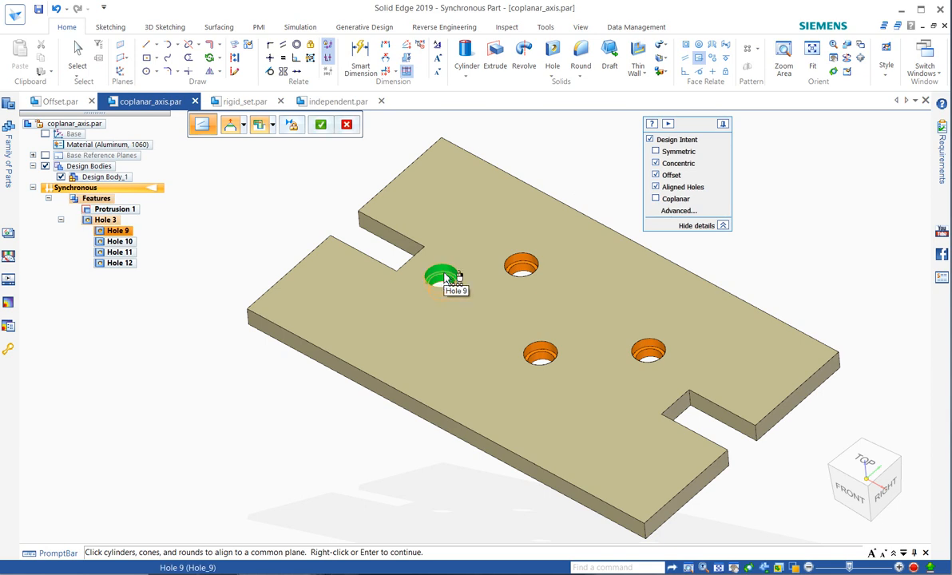
{"action": "left_click", "coordinate": [523, 274]}
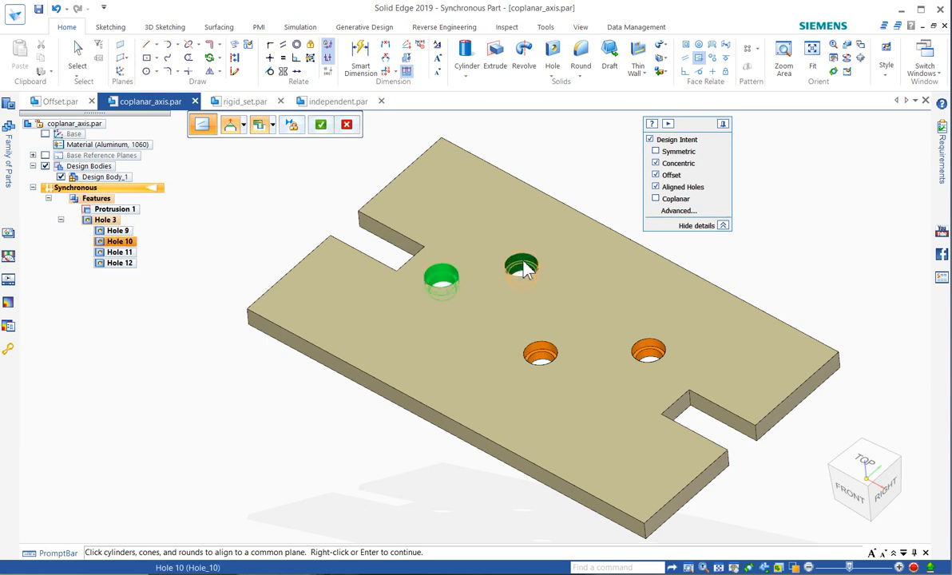
{"action": "left_click", "coordinate": [541, 353]}
{"action": "left_click", "coordinate": [646, 355]}
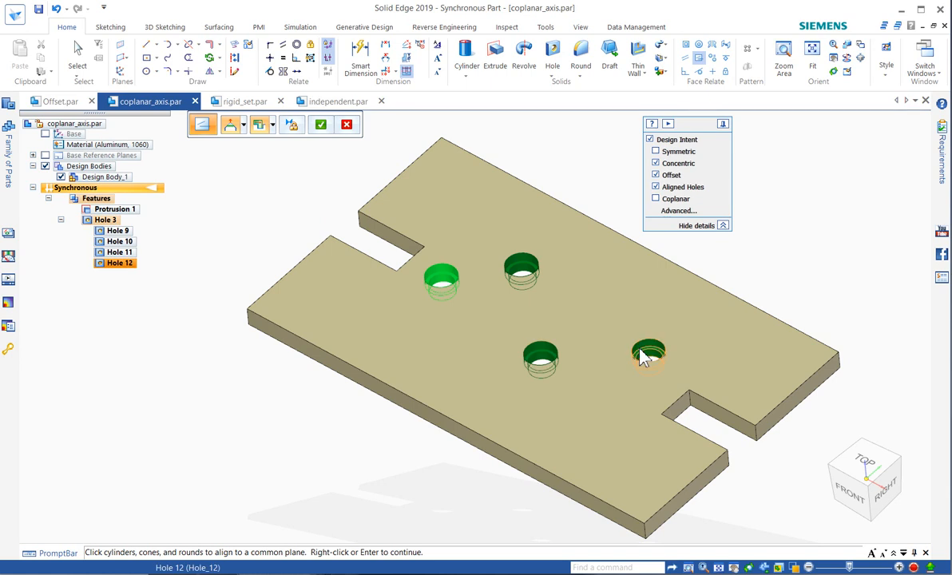
{"action": "right_click", "coordinate": [581, 160]}
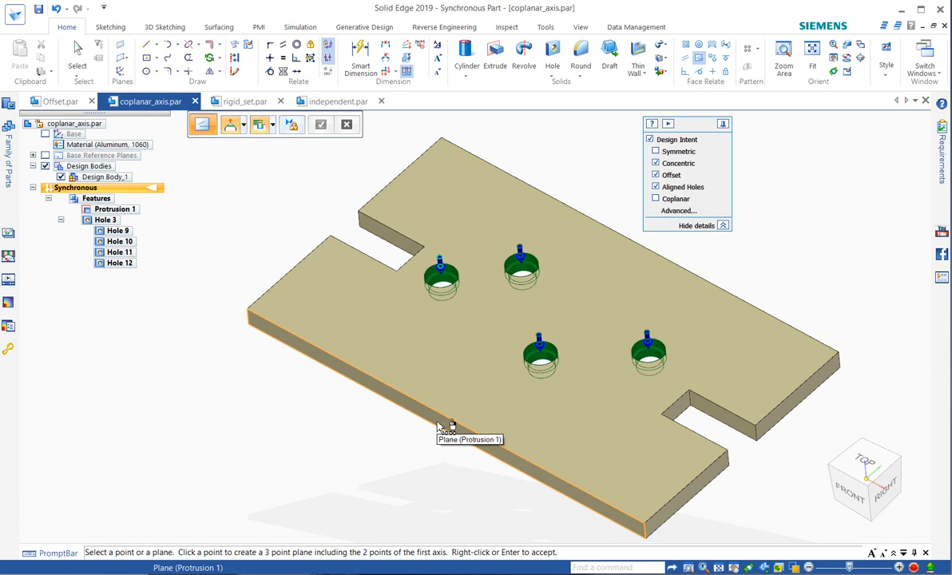
{"action": "left_click", "coordinate": [760, 435]}
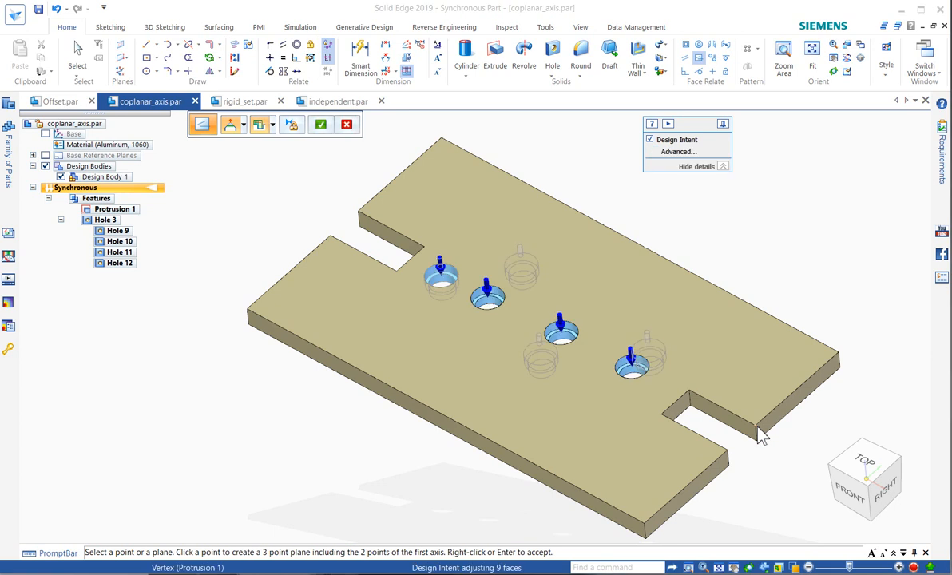
Try the plate's far right corner as the alignment point, switch the reference to the front long side face and accept the hole alignment.
{"action": "left_click", "coordinate": [840, 355]}
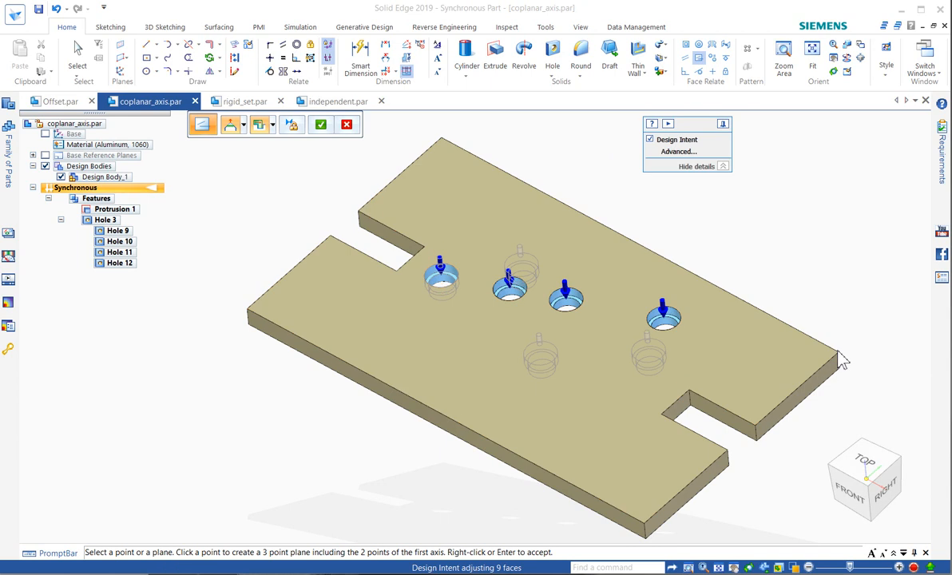
{"action": "left_click", "coordinate": [408, 409]}
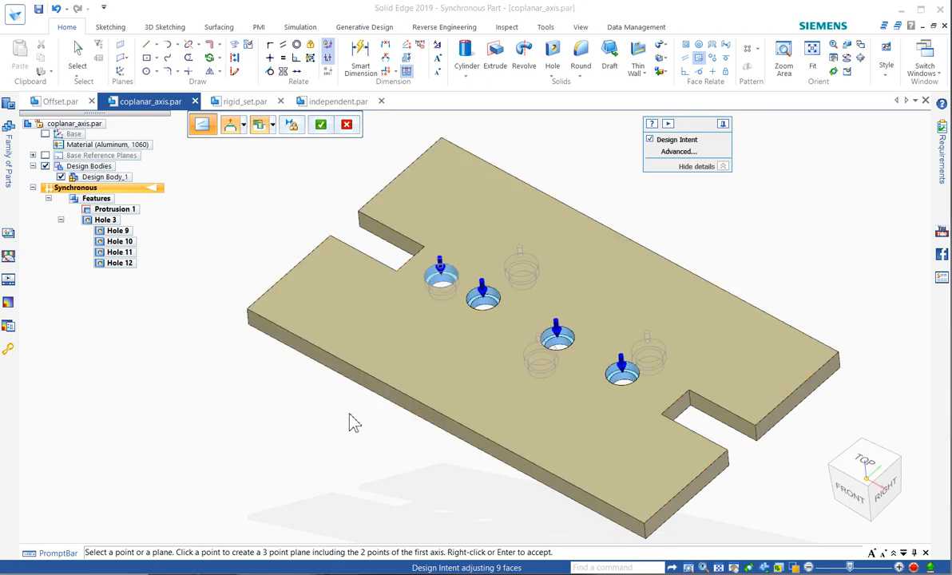
{"action": "right_click", "coordinate": [290, 198]}
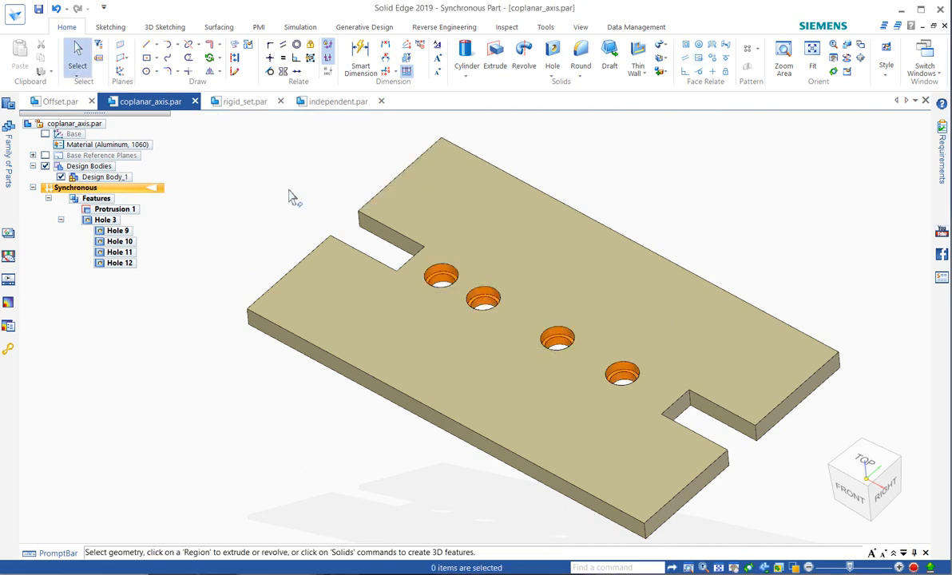
Try to move Hole 9 across the plate's width toward the nearby notch with Aligned Holes design intent active, and clear the selection.
{"action": "left_click", "coordinate": [444, 277]}
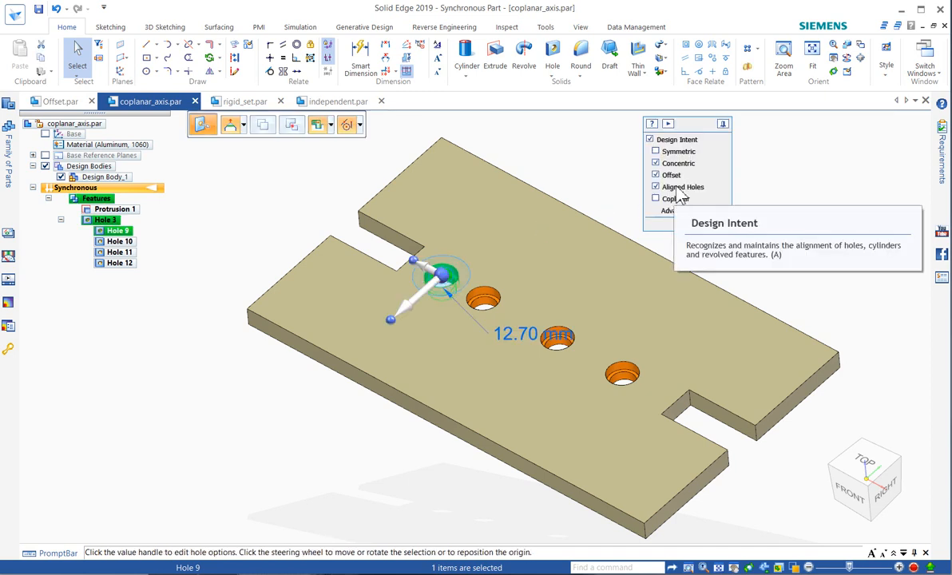
{"action": "left_click", "coordinate": [411, 304]}
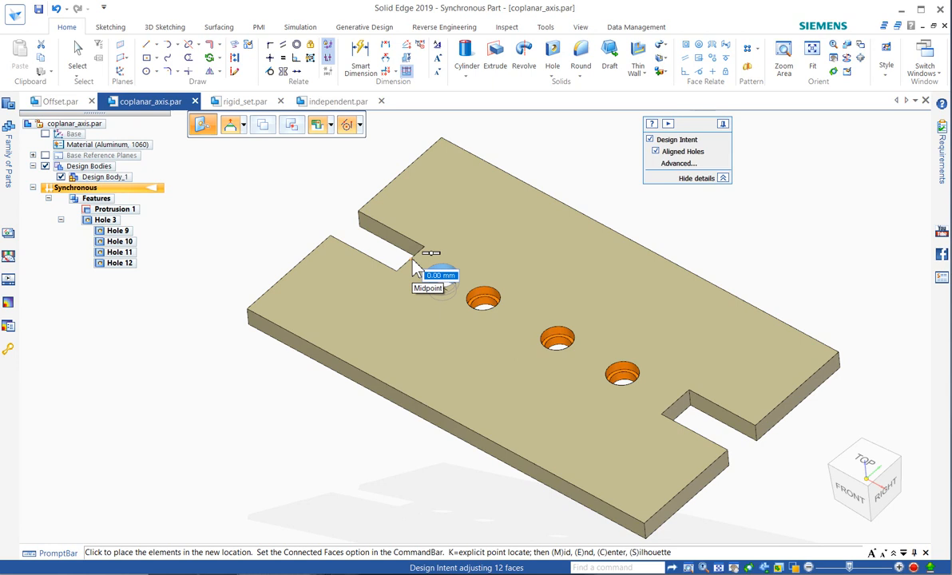
{"action": "left_click", "coordinate": [414, 262]}
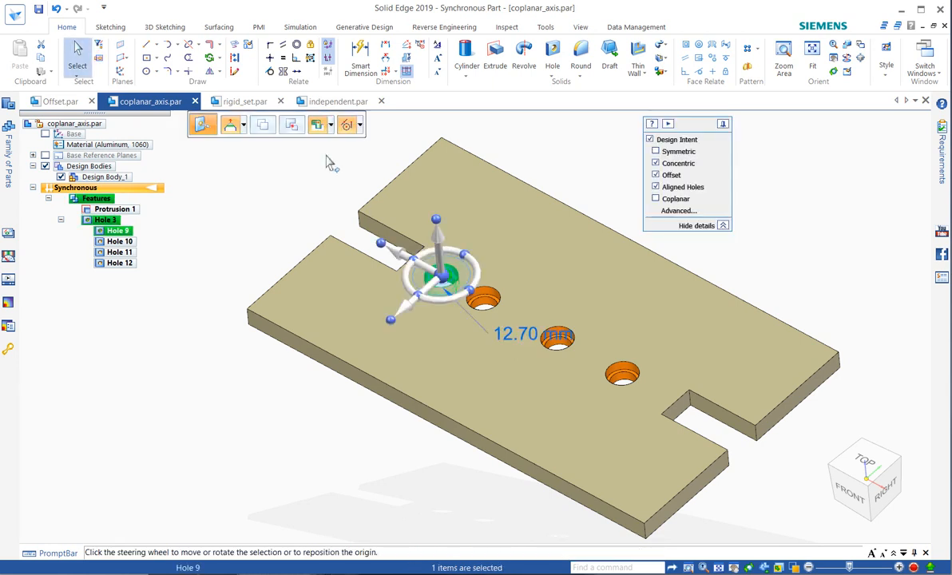
{"action": "key", "text": "Escape"}
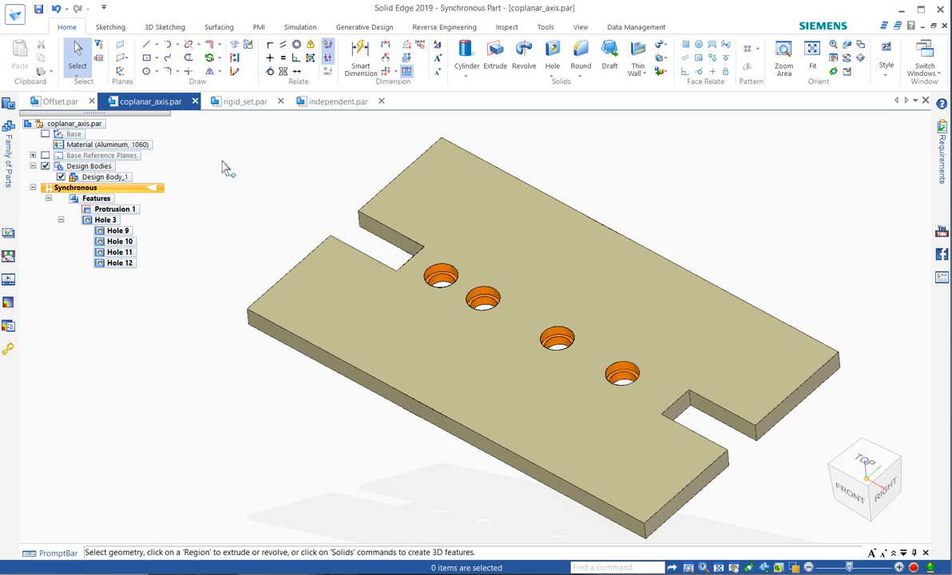
Switch to Offset.par and start the Offset face relation with Standard Align.
{"action": "left_click", "coordinate": [62, 102]}
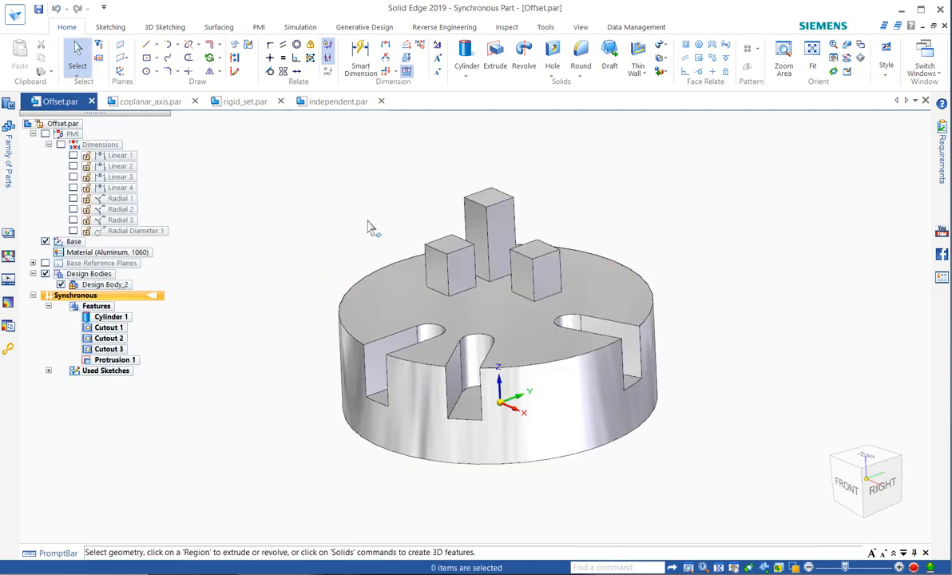
{"action": "mouse_move", "coordinate": [379, 214]}
{"action": "middle_mouse_down"}
{"action": "mouse_move", "coordinate": [378, 238]}
{"action": "mouse_move", "coordinate": [380, 226]}
{"action": "middle_mouse_up"}
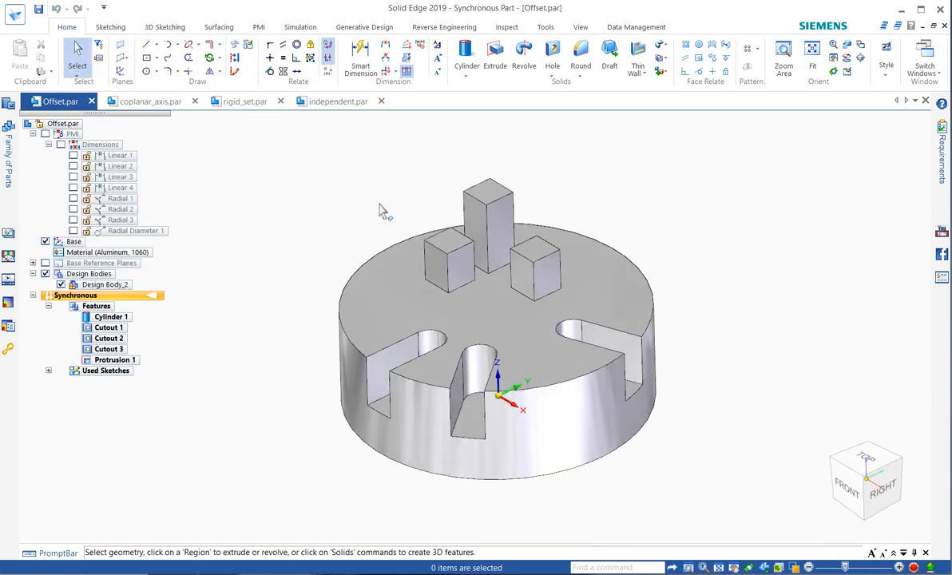
{"action": "scroll", "coordinate": [415, 397], "scroll_direction": "up", "scroll_amount": 2}
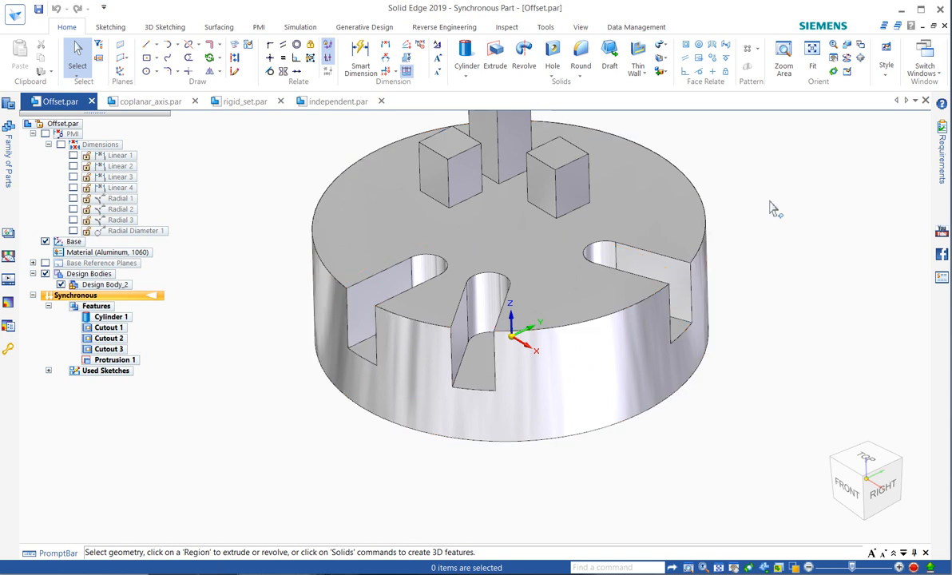
{"action": "left_click", "coordinate": [727, 50]}
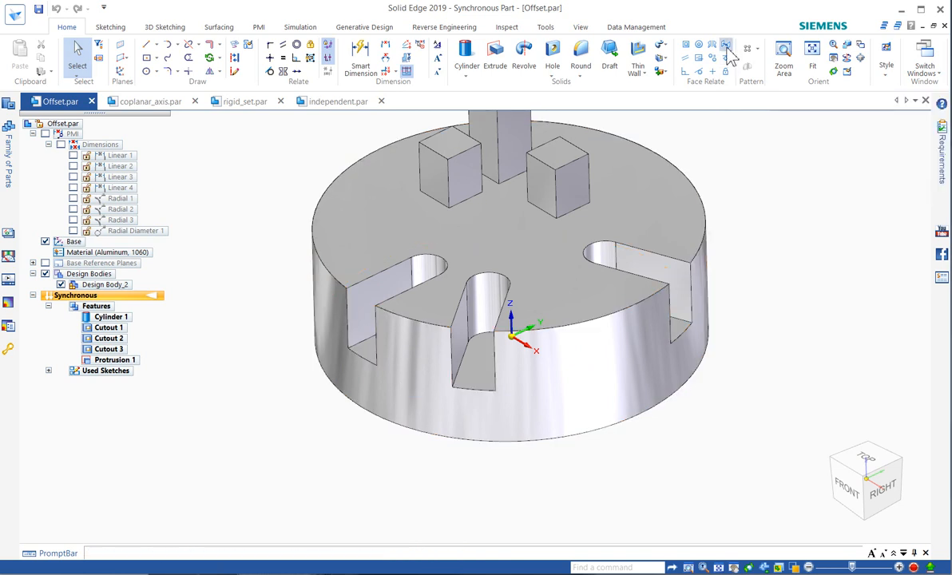
{"action": "left_click_drag", "start_coordinate": [688, 124], "coordinate": [850, 140]}
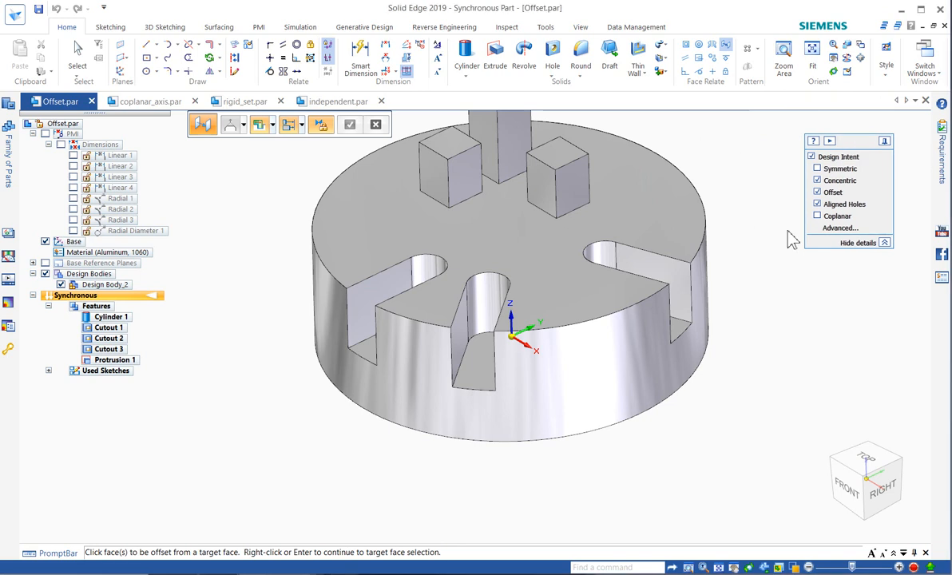
{"action": "left_click", "coordinate": [301, 125]}
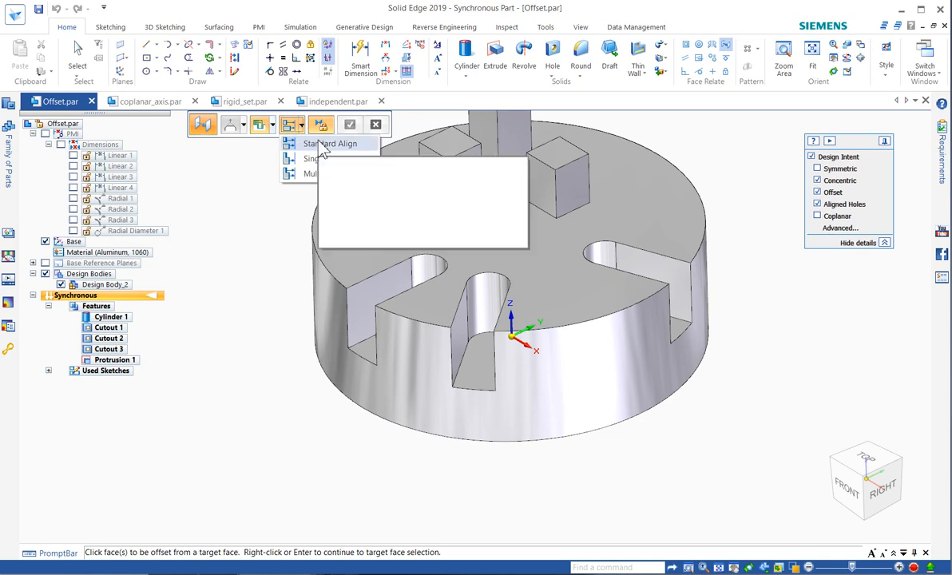
{"action": "left_click", "coordinate": [327, 144]}
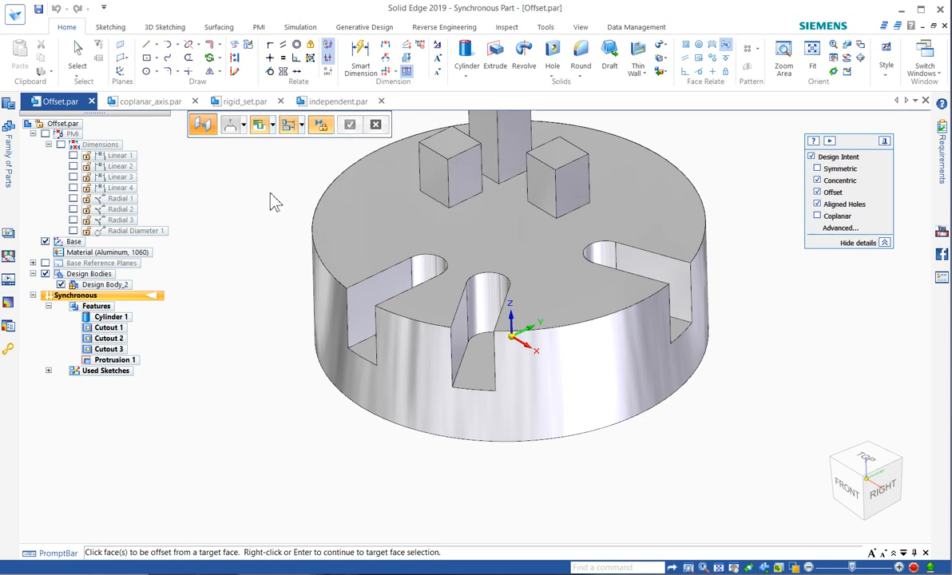
Offset one side wall of the Cutout 1 slot 20 mm from its opposite wall, using the two-way direction.
{"action": "left_click", "coordinate": [355, 294]}
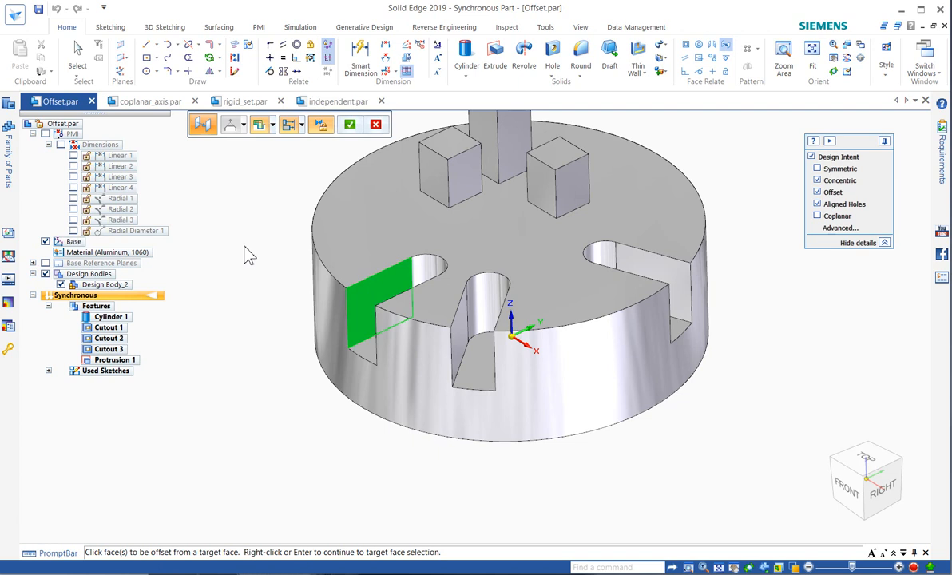
{"action": "right_click", "coordinate": [246, 247]}
{"action": "middle_click_drag", "start_coordinate": [246, 247], "coordinate": [340, 272]}
{"action": "left_click", "coordinate": [526, 351]}
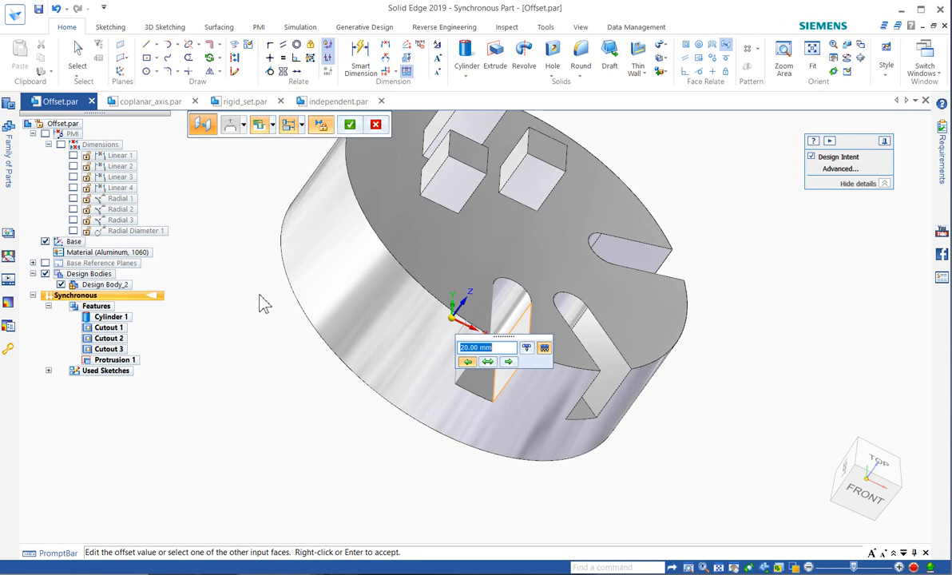
{"action": "scroll", "coordinate": [259, 295], "scroll_direction": "down", "scroll_amount": 1}
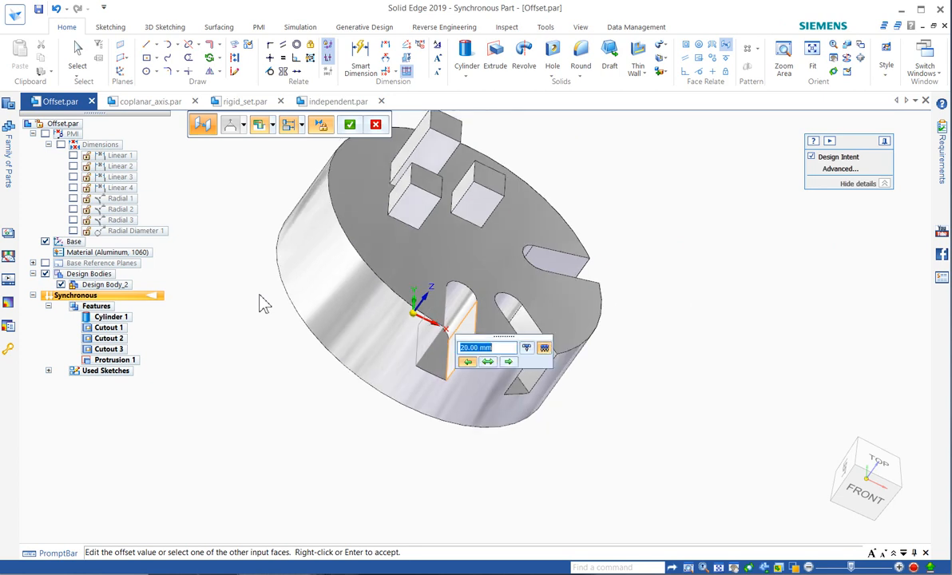
{"action": "left_click", "coordinate": [487, 361]}
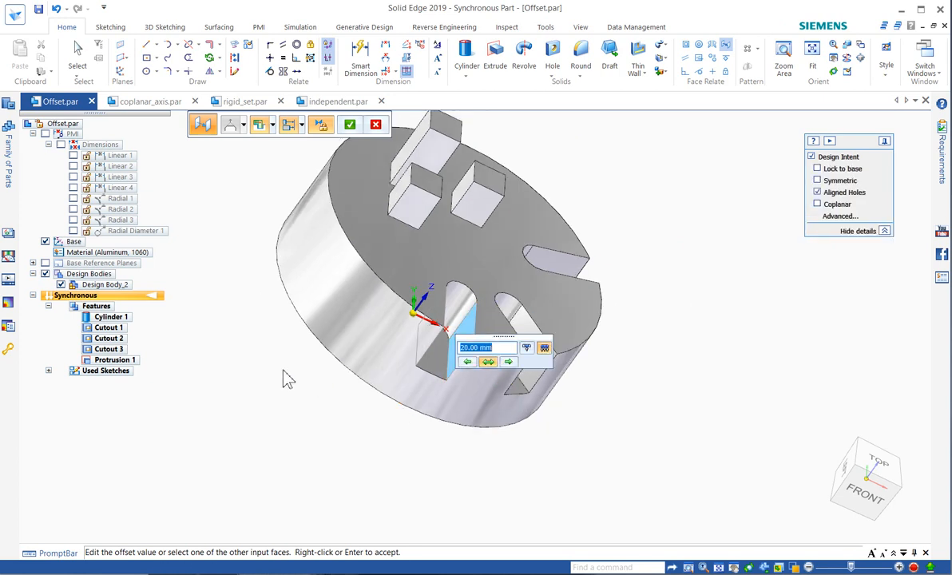
{"action": "key", "text": "Return"}
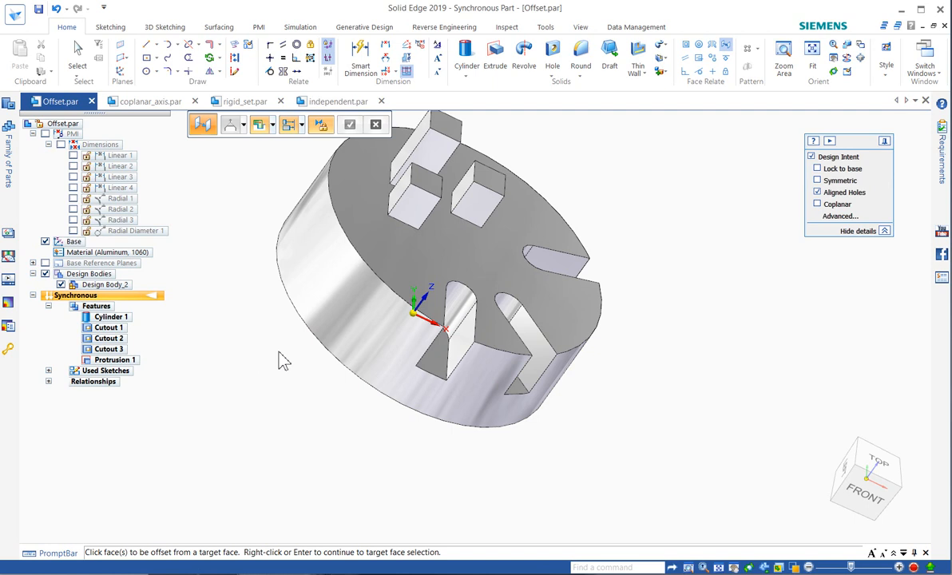
Add an offset relation between the two side walls of the Cutout 2 slot, using the two-way direction, and leave the command.
{"action": "middle_click_drag", "start_coordinate": [293, 366], "coordinate": [254, 366]}
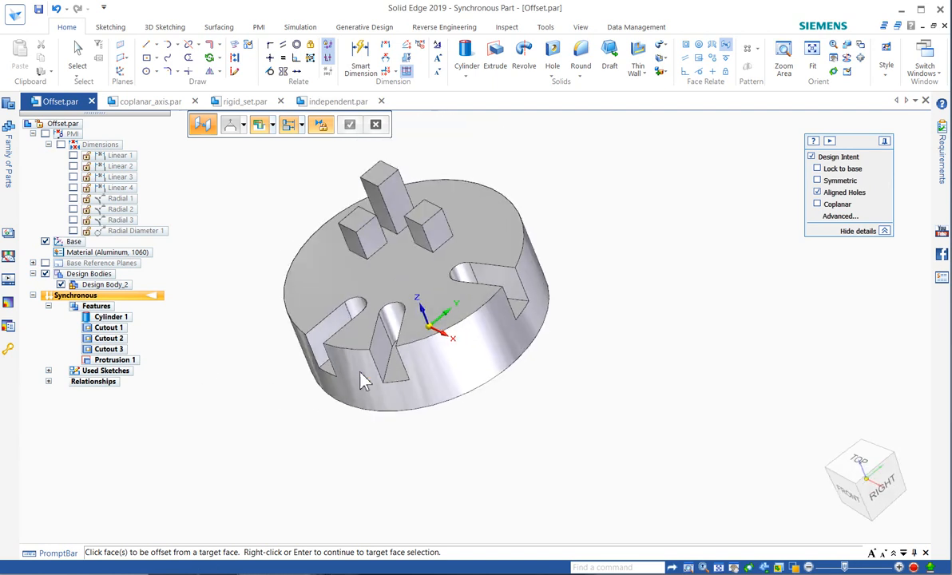
{"action": "left_click", "coordinate": [357, 340]}
{"action": "key", "text": "Return"}
{"action": "middle_click_drag", "start_coordinate": [450, 415], "coordinate": [566, 417]}
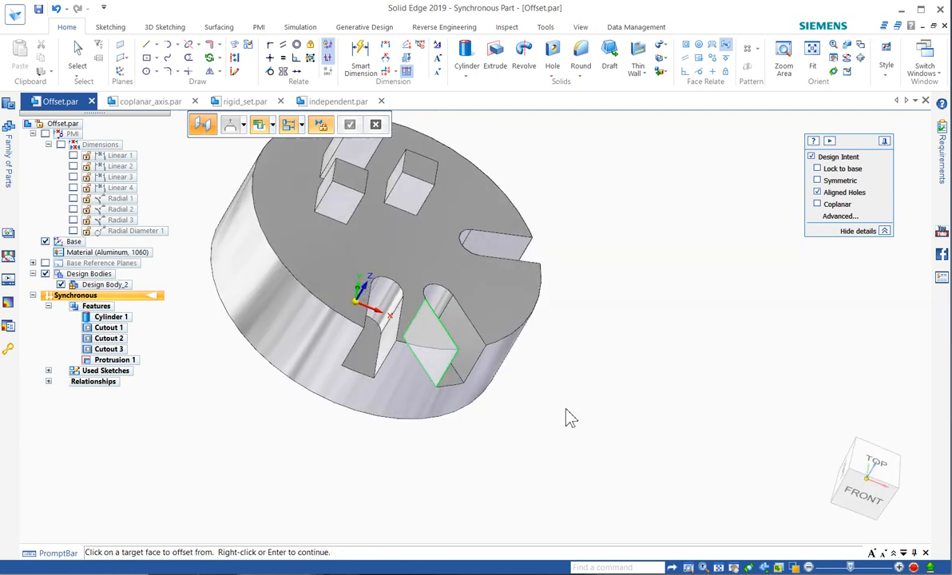
{"action": "scroll", "coordinate": [565, 409], "scroll_direction": "down", "scroll_amount": 2}
{"action": "left_click", "coordinate": [488, 361]}
{"action": "right_click", "coordinate": [573, 369]}
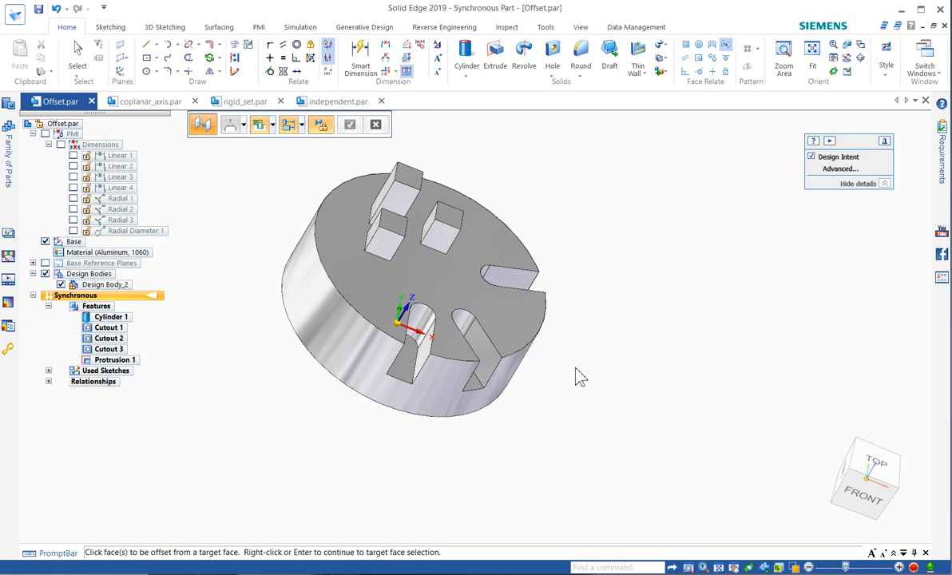
{"action": "left_click", "coordinate": [80, 56]}
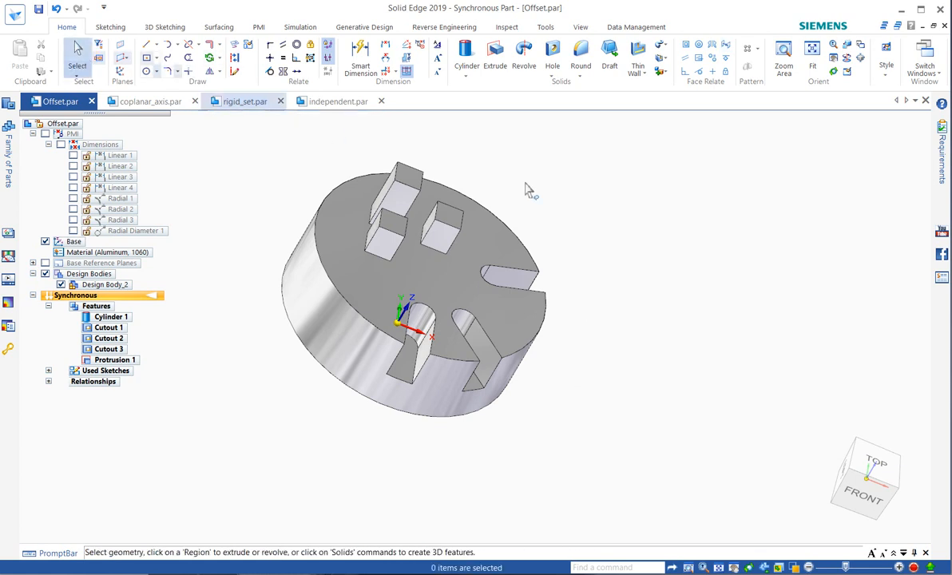
Add an offset relation between the two side walls of the Cutout 3 slot and leave the command.
{"action": "left_click", "coordinate": [726, 49]}
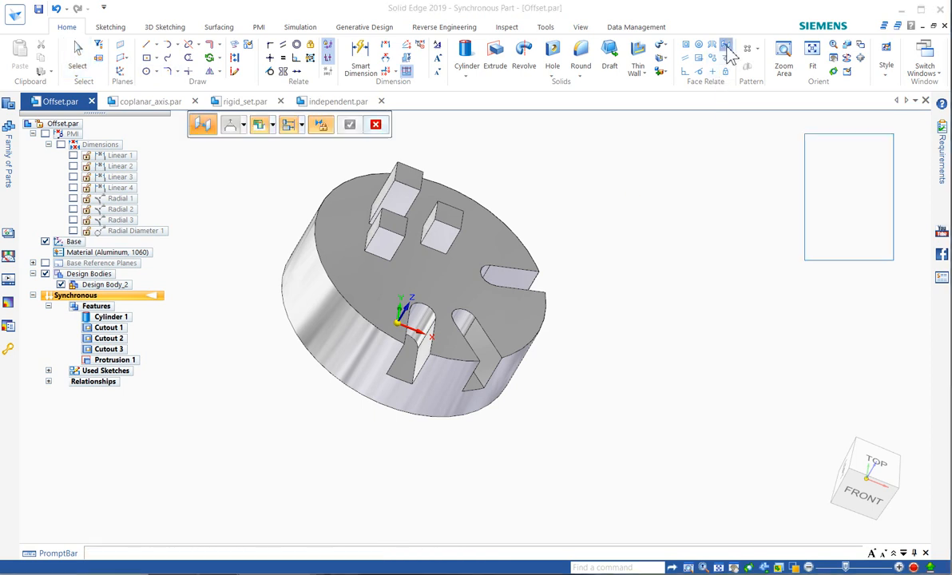
{"action": "middle_click_drag", "start_coordinate": [718, 230], "coordinate": [538, 257]}
{"action": "left_click", "coordinate": [431, 365]}
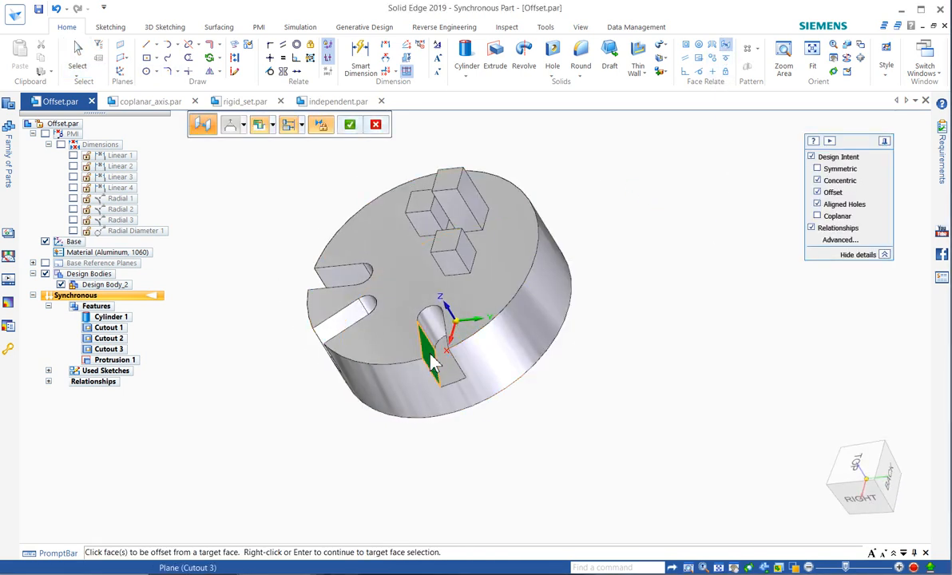
{"action": "right_click", "coordinate": [569, 365]}
{"action": "middle_click_drag", "start_coordinate": [586, 366], "coordinate": [682, 348]}
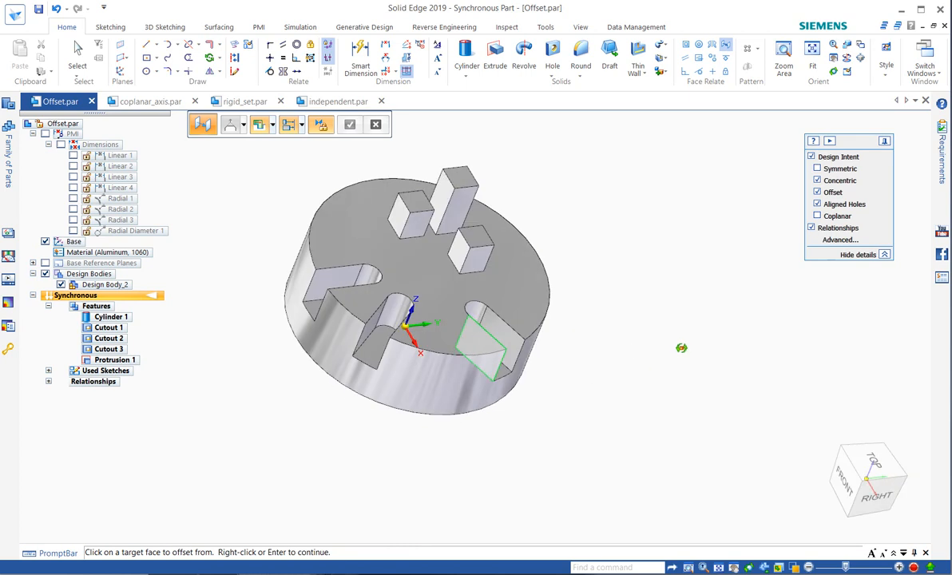
{"action": "left_click", "coordinate": [511, 353]}
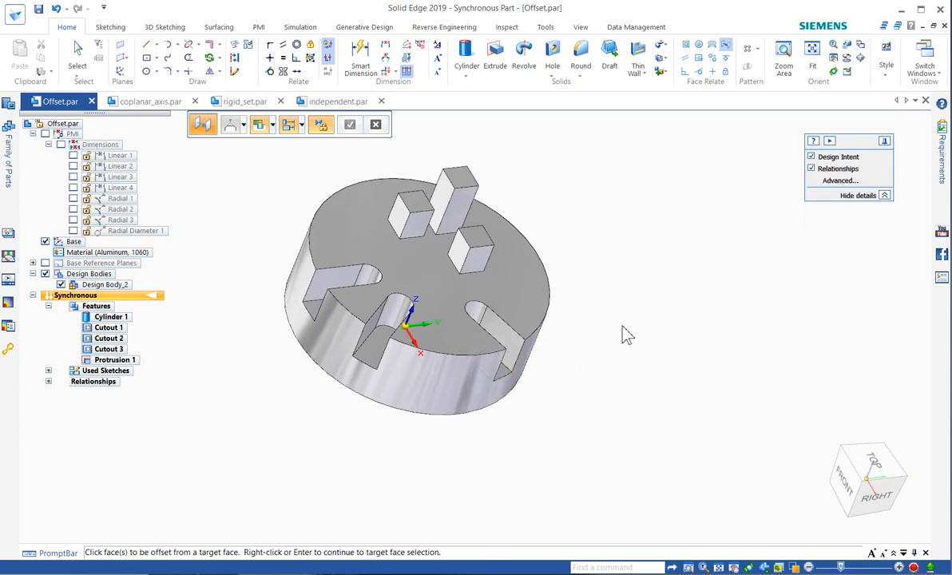
{"action": "key", "text": "Escape"}
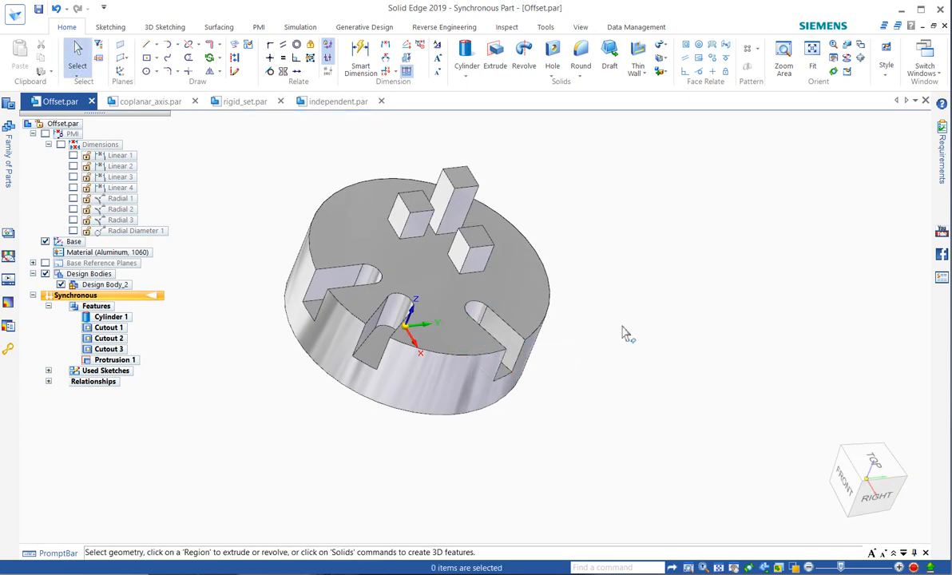
Expand the offset relationships and set the Cutout 1 slot's offset to 24 mm in the two-way direction.
{"action": "left_click", "coordinate": [49, 381]}
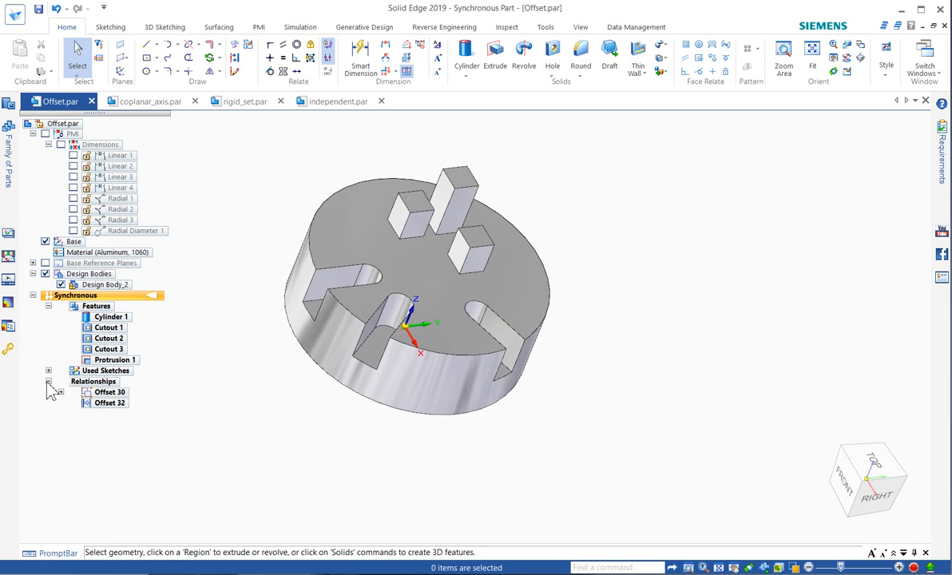
{"action": "left_click", "coordinate": [61, 392]}
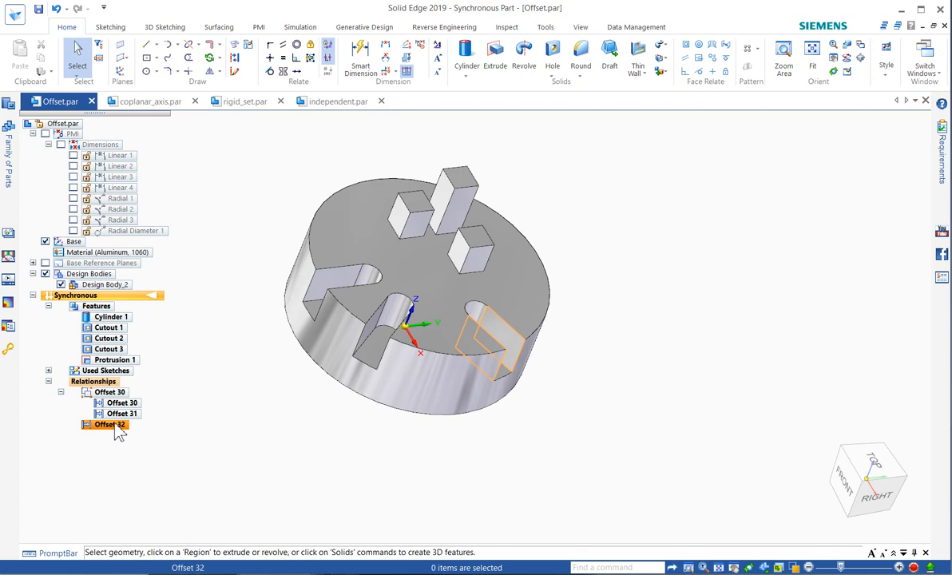
{"action": "left_click", "coordinate": [334, 286]}
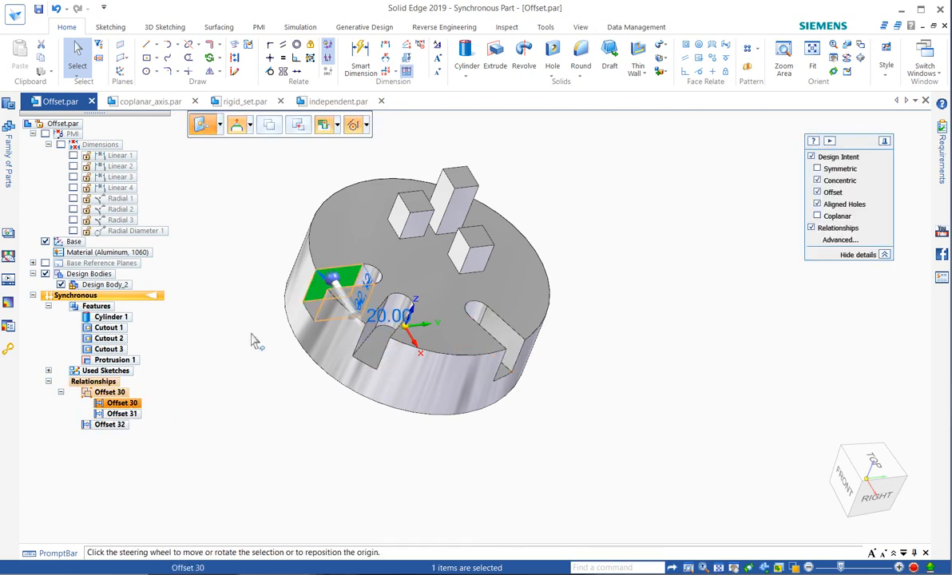
{"action": "left_click", "coordinate": [392, 318]}
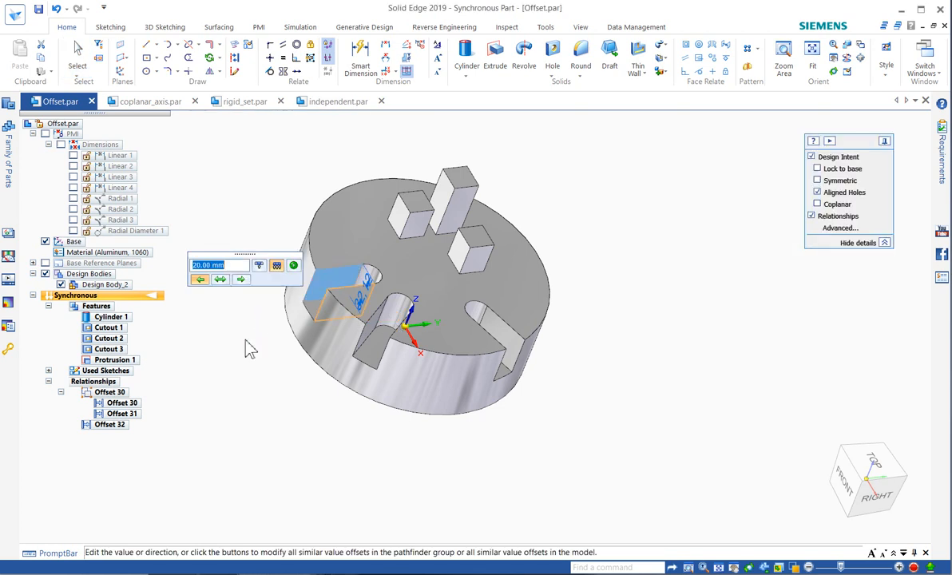
{"action": "left_click", "coordinate": [223, 278]}
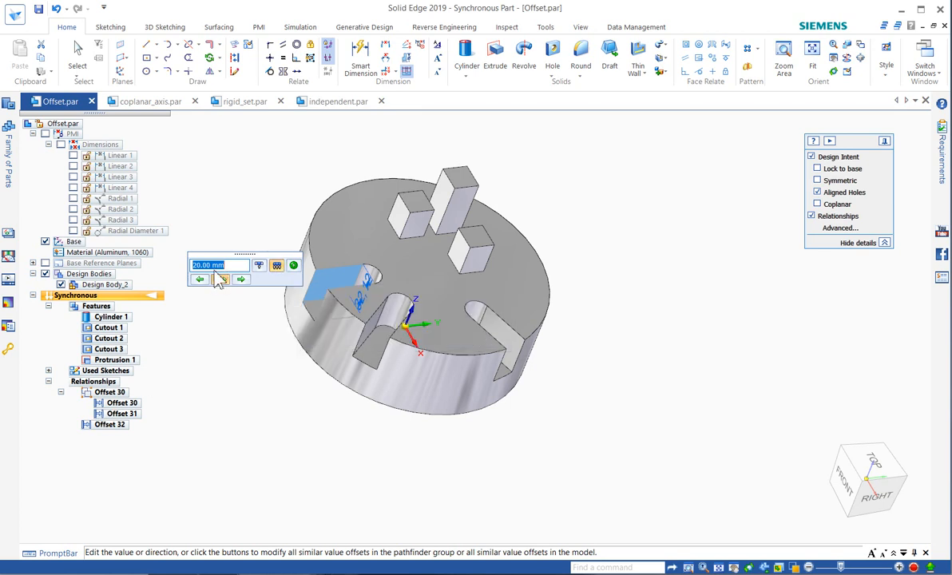
{"action": "type", "text": "24"}
{"action": "key", "text": "Return"}
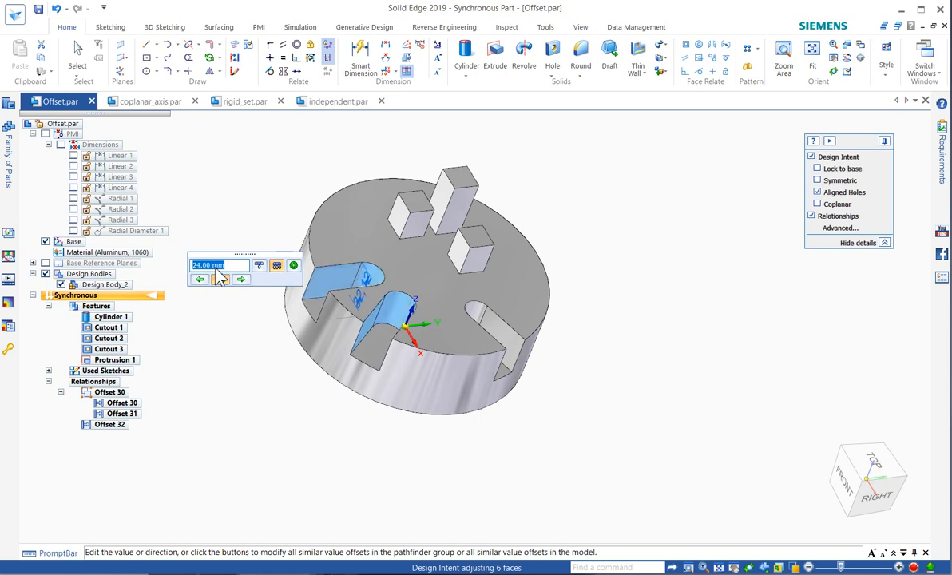
Extend the offset edit to all similar offsets in the model, try values up to 30 mm, and set 20 mm.
{"action": "left_click", "coordinate": [260, 267]}
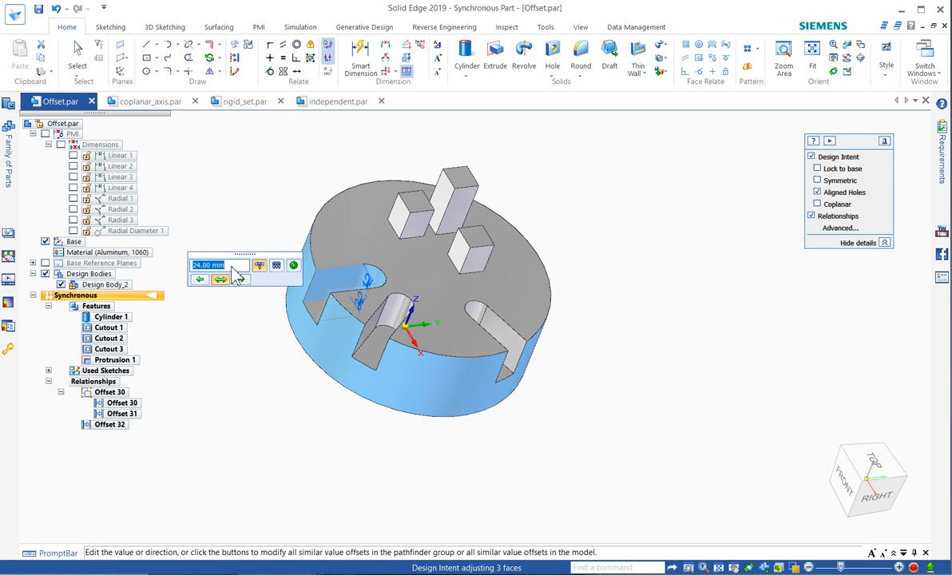
{"action": "left_click", "coordinate": [294, 266]}
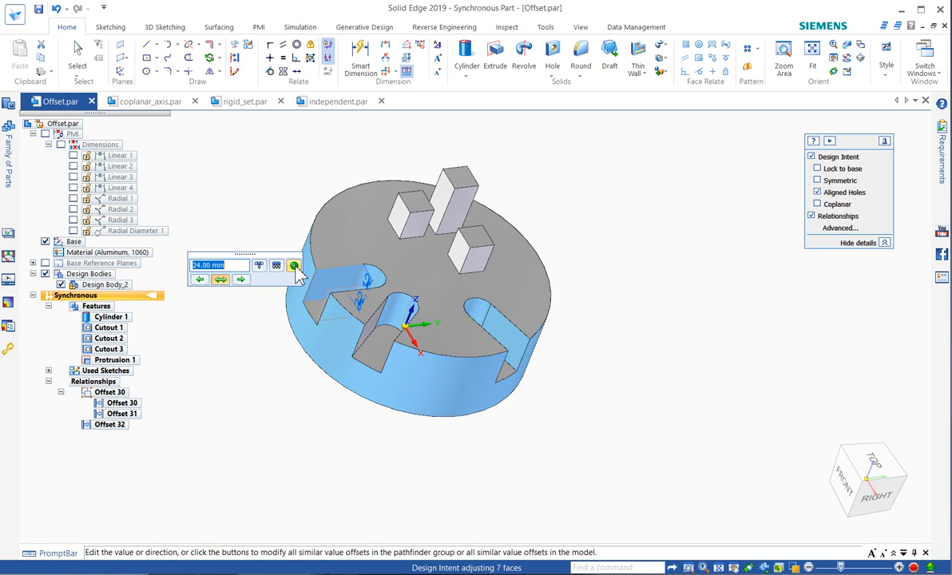
{"action": "scroll", "coordinate": [232, 267], "scroll_direction": "up", "scroll_amount": 10}
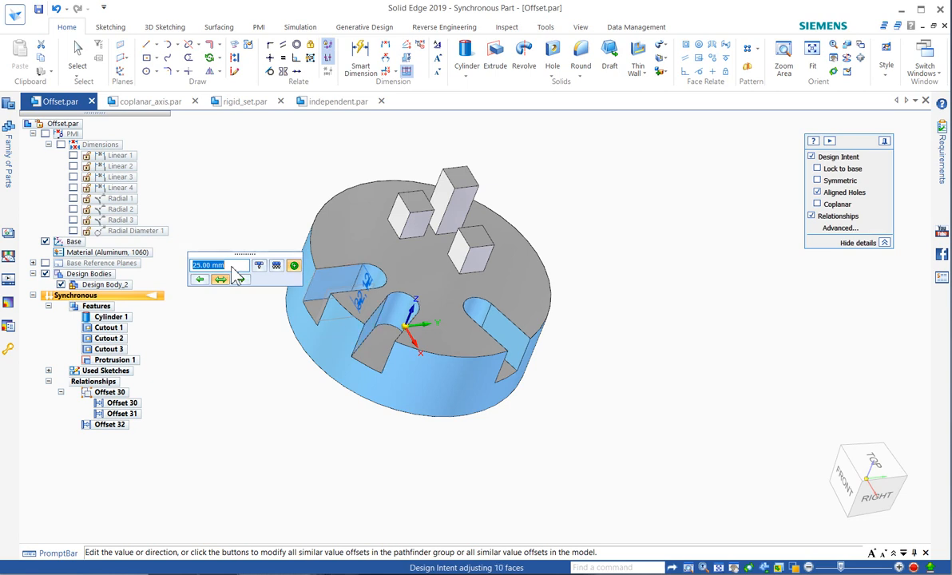
{"action": "scroll", "coordinate": [236, 274], "scroll_direction": "down", "scroll_amount": 6}
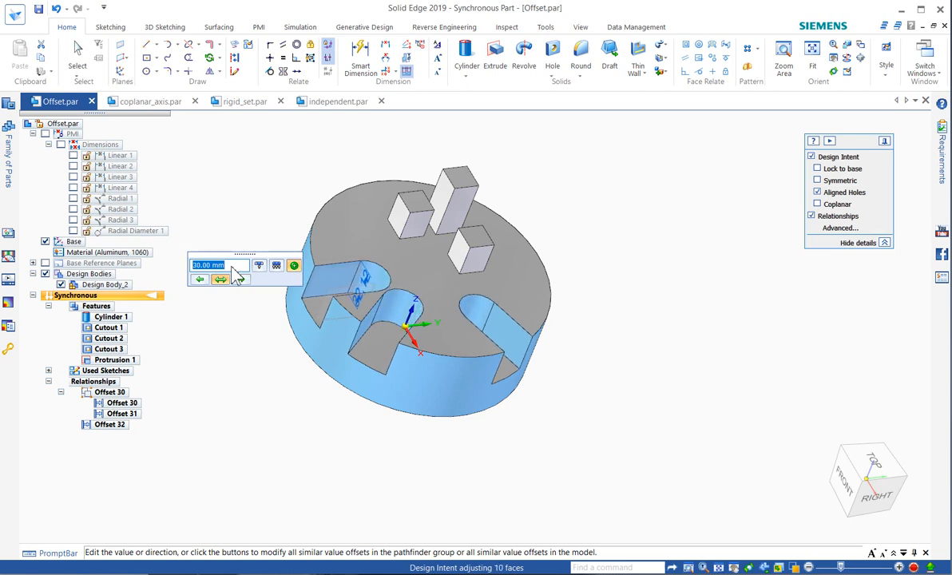
{"action": "scroll", "coordinate": [236, 275], "scroll_direction": "down", "scroll_amount": 5}
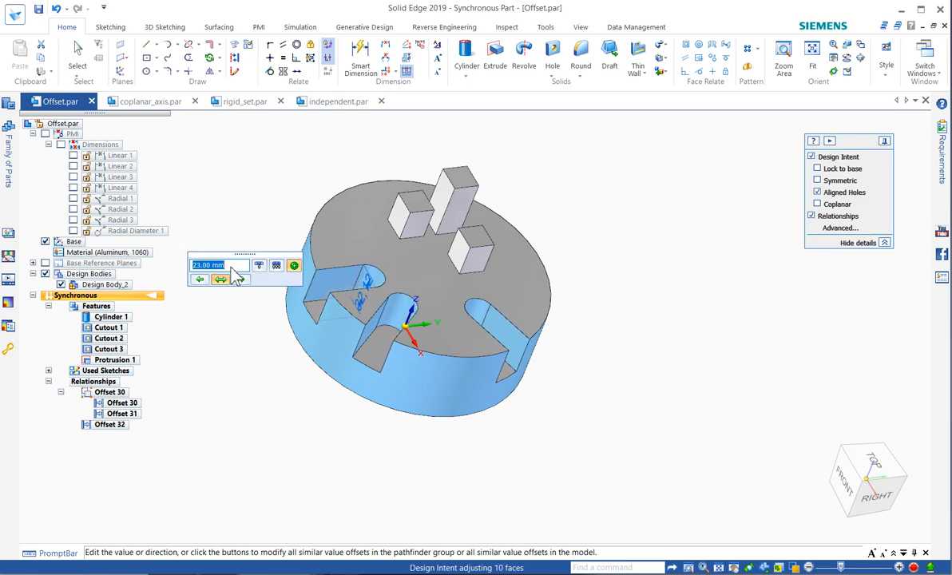
{"action": "scroll", "coordinate": [236, 275], "scroll_direction": "down", "scroll_amount": 2}
{"action": "scroll", "coordinate": [236, 276], "scroll_direction": "down", "scroll_amount": 1}
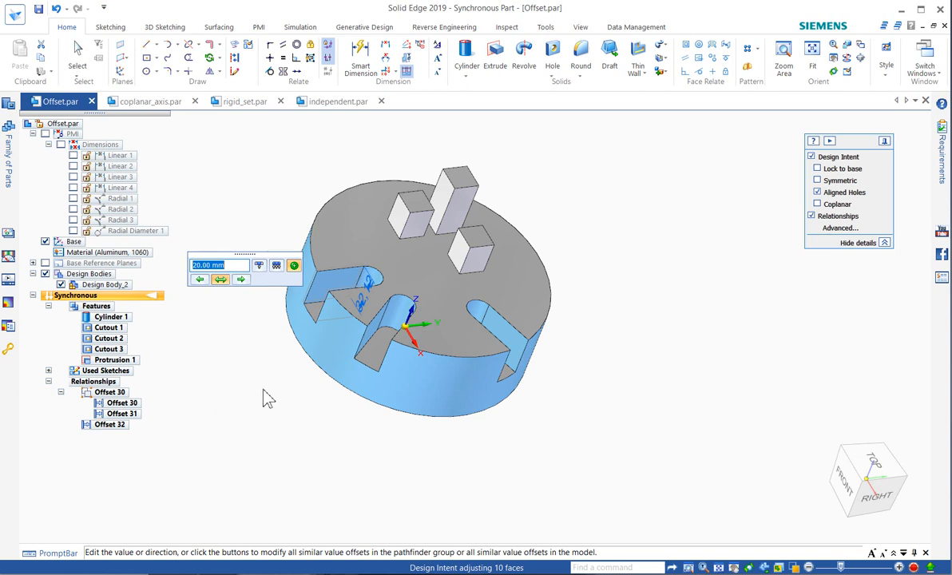
{"action": "left_click", "coordinate": [545, 224]}
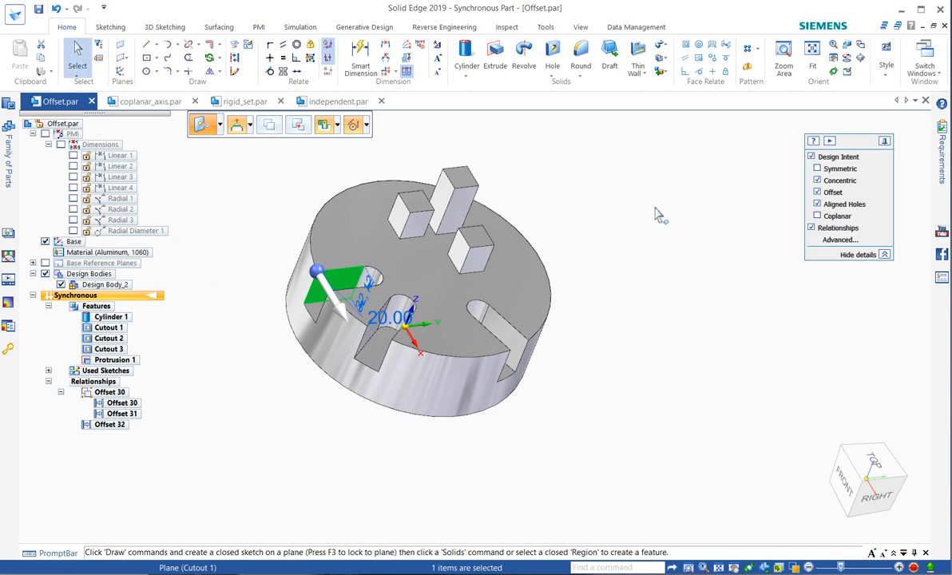
{"action": "middle_click_drag", "start_coordinate": [656, 215], "coordinate": [618, 187]}
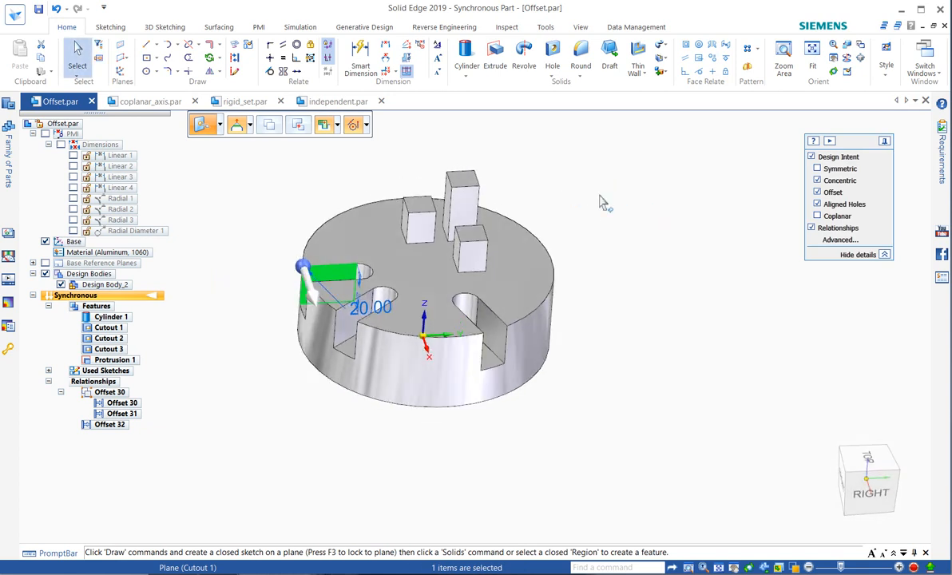
{"action": "left_click", "coordinate": [916, 568]}
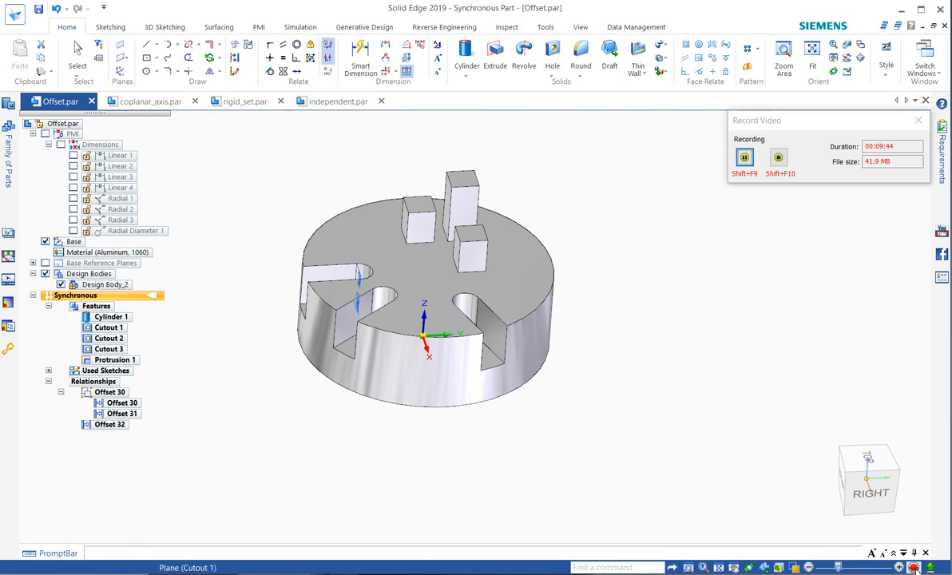